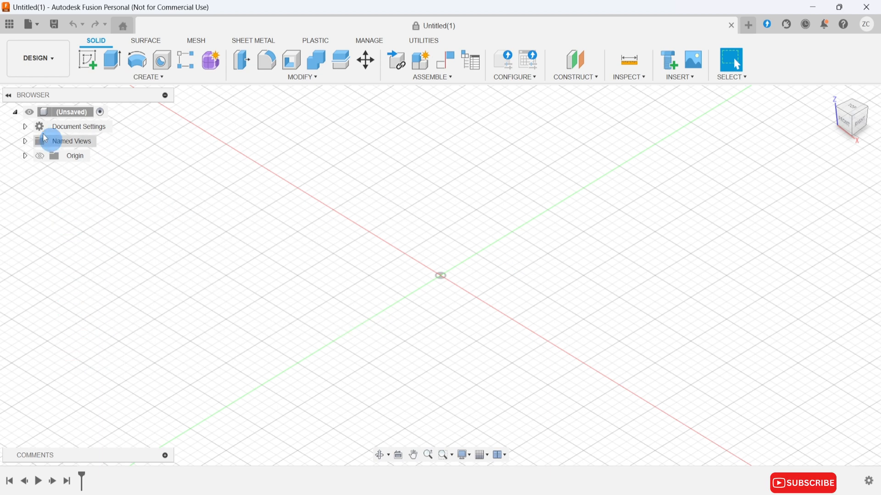
Create a new project named "Learn Autodesk Fusion from Scratch" in the data panel.
{"action": "left_click", "coordinate": [8, 27]}
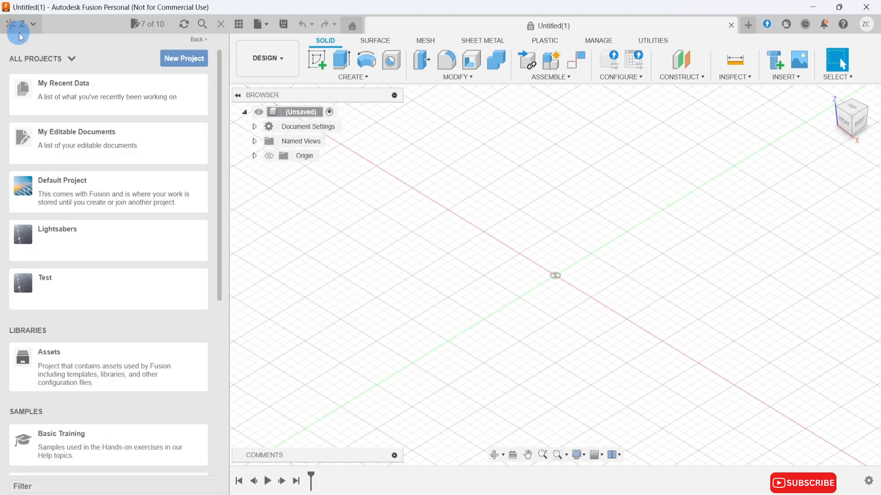
{"action": "left_click", "coordinate": [184, 58]}
{"action": "type", "text": "Lear"}
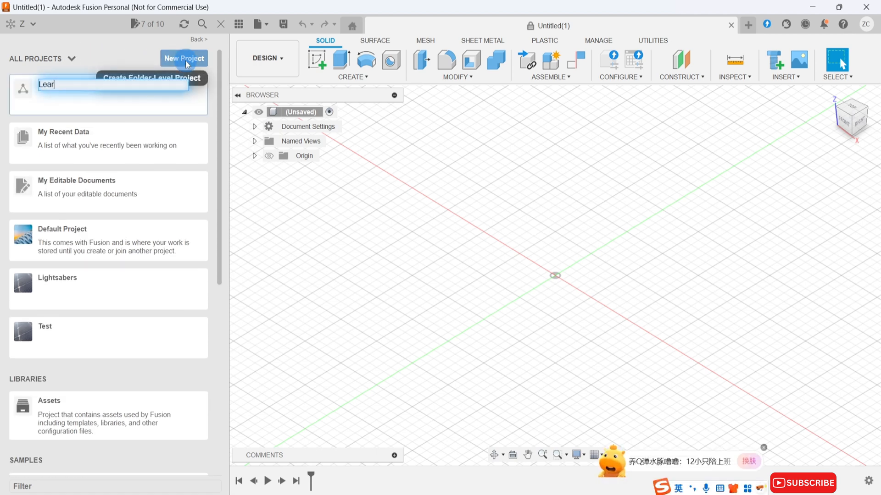
{"action": "type", "text": "n Autodes"}
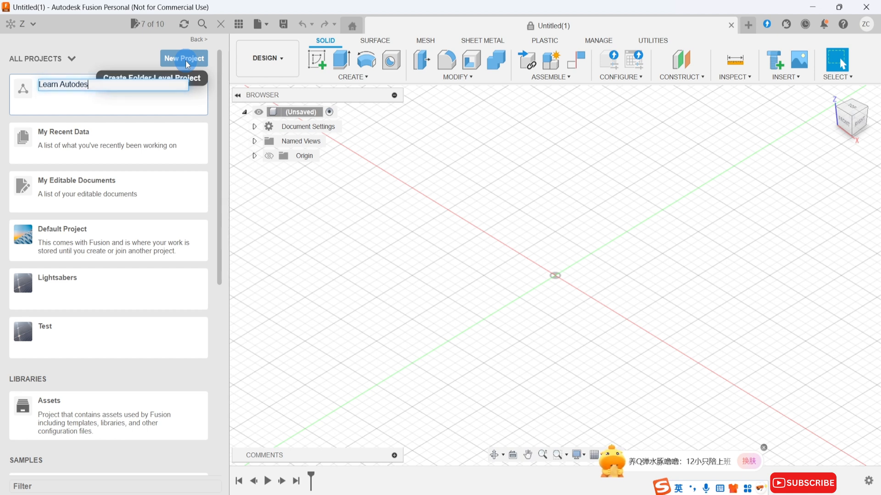
{"action": "type", "text": "k Fusio"}
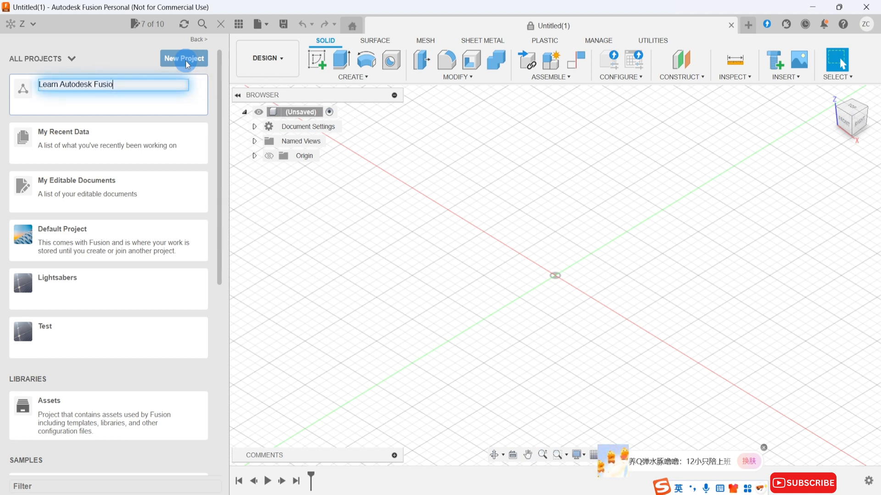
{"action": "type", "text": "n from S"}
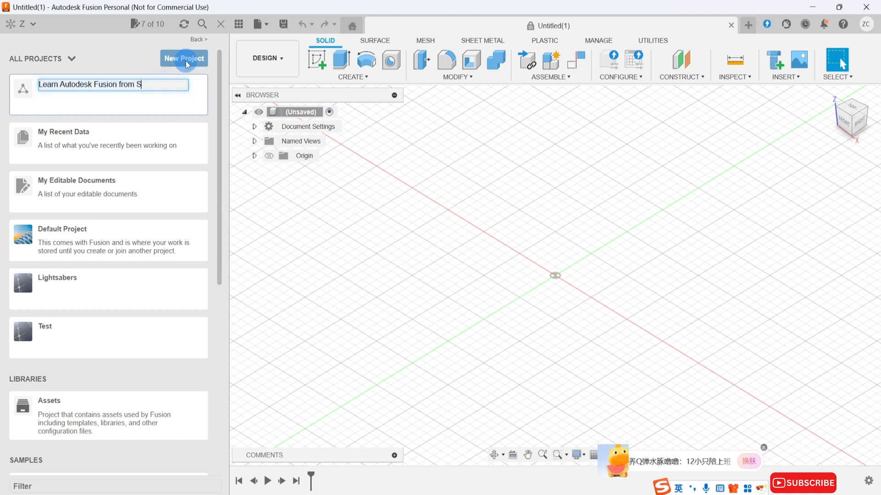
{"action": "type", "text": "cratch"}
{"action": "key", "text": "Return"}
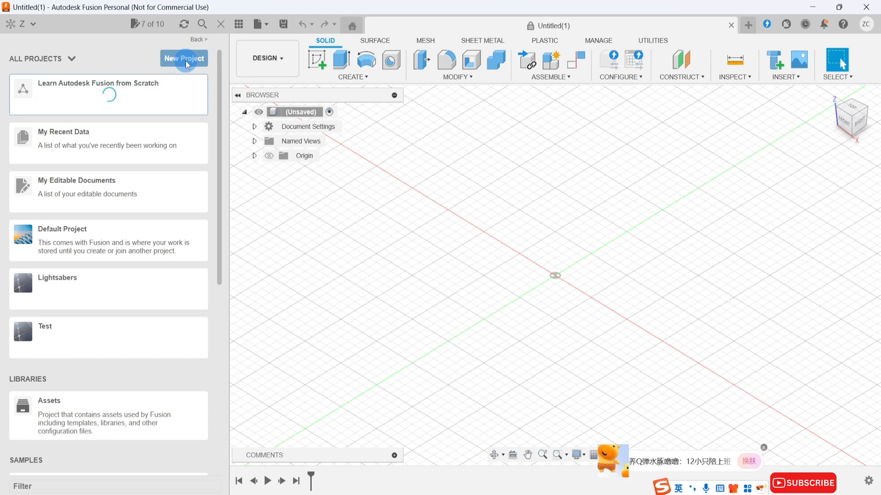
Open the "Learn Autodesk Fusion from Scratch" project in the data panel.
{"action": "left_click", "coordinate": [236, 25]}
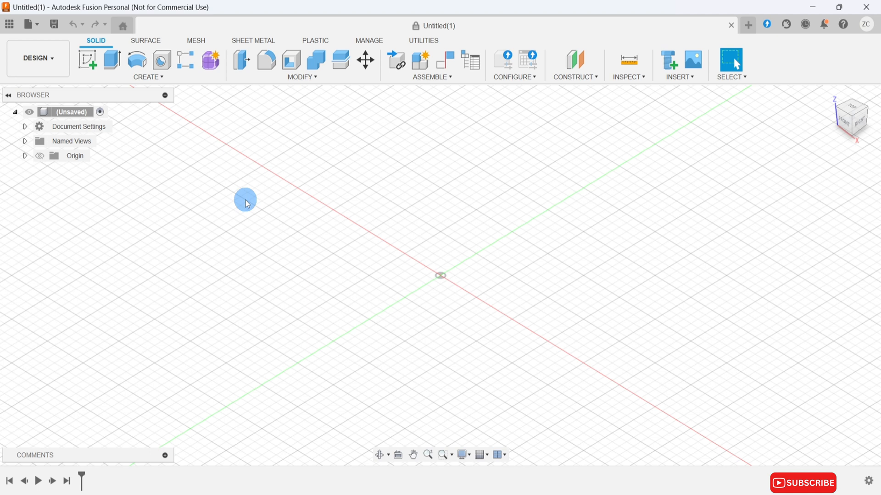
{"action": "left_click", "coordinate": [9, 23]}
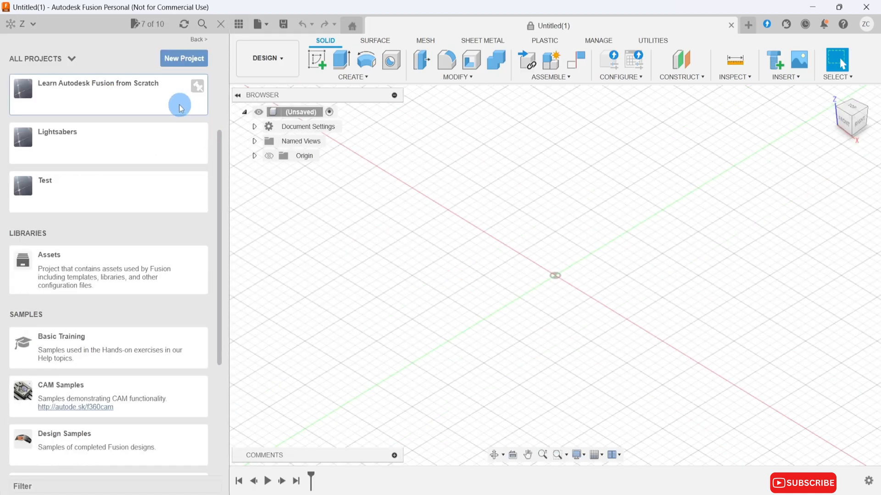
{"action": "left_click", "coordinate": [179, 107]}
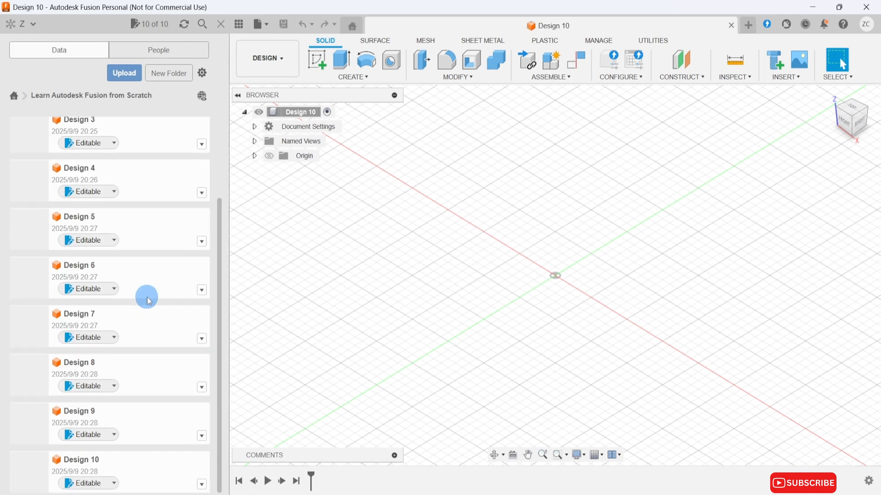
Set Design 6 in the project to Read-Only and close the newly opened untitled design.
{"action": "left_click", "coordinate": [748, 24]}
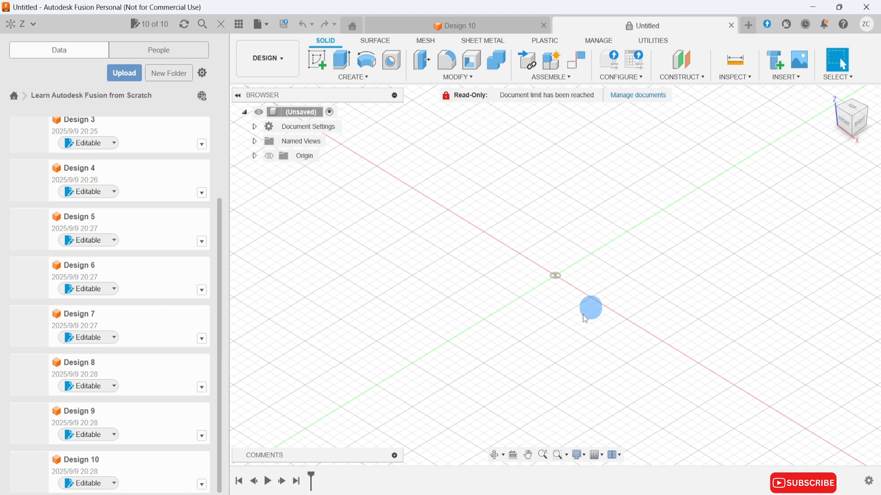
{"action": "left_click", "coordinate": [114, 289]}
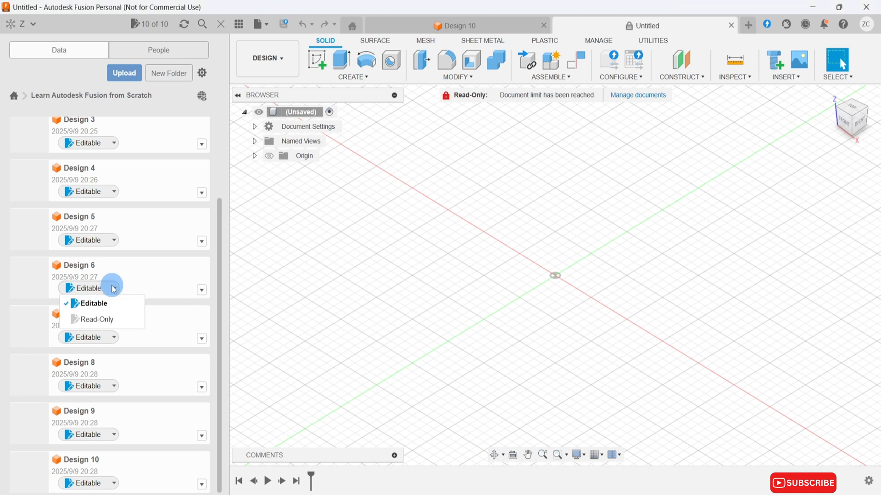
{"action": "left_click", "coordinate": [119, 319]}
{"action": "left_click", "coordinate": [553, 275]}
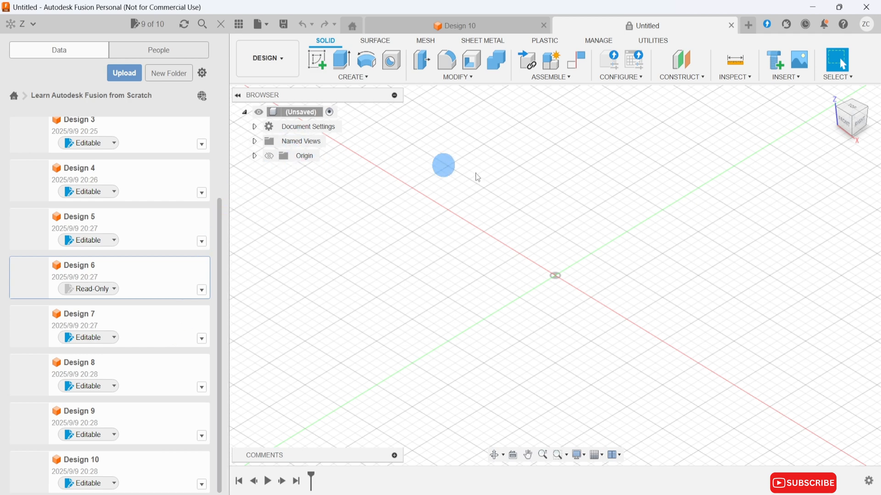
{"action": "left_click", "coordinate": [731, 25]}
{"action": "left_click", "coordinate": [521, 271]}
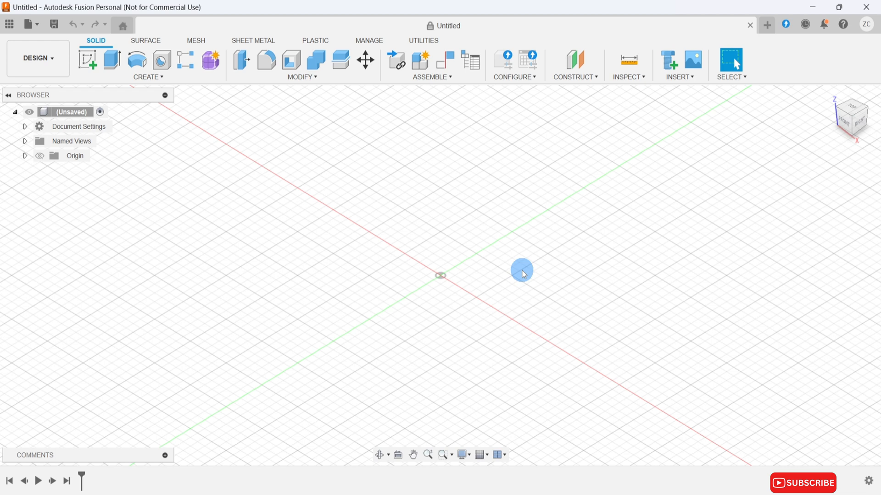
Set the default units for new designs to mm in the preferences.
{"action": "left_click", "coordinate": [866, 24]}
{"action": "left_click", "coordinate": [860, 53]}
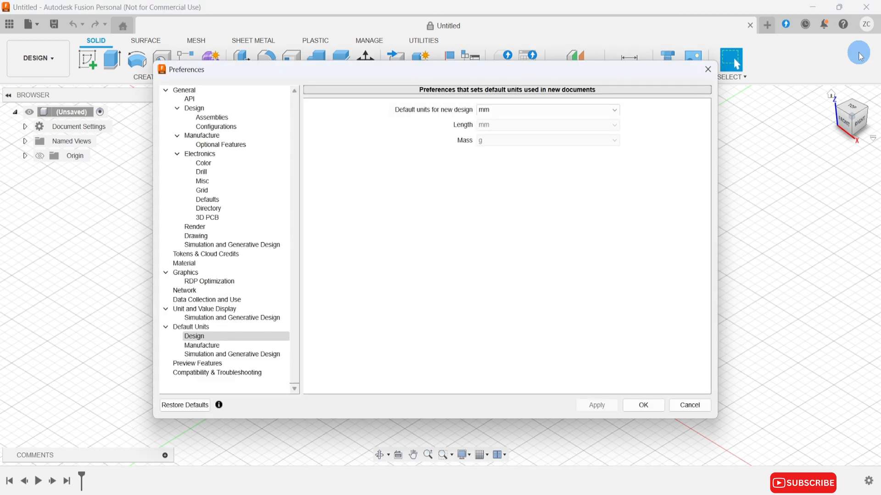
{"action": "left_click", "coordinate": [270, 336]}
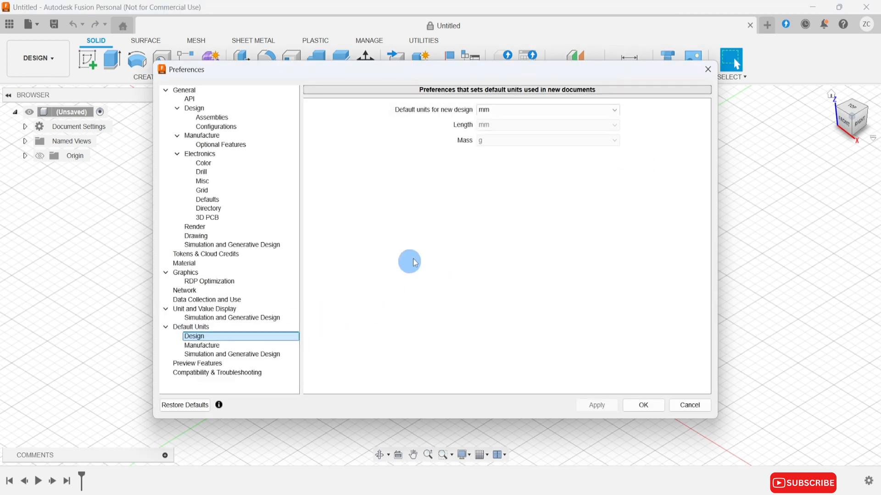
{"action": "left_click", "coordinate": [493, 110]}
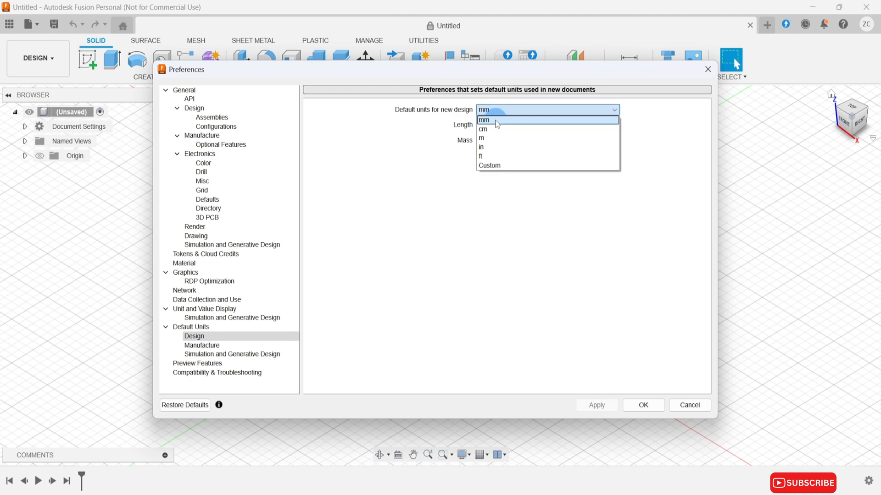
{"action": "left_click", "coordinate": [498, 122]}
{"action": "left_click", "coordinate": [642, 413]}
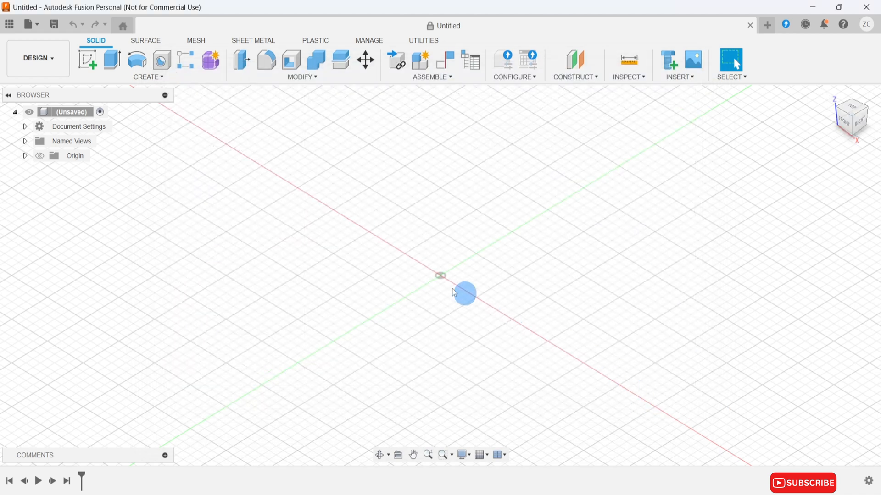
Save the untitled design as "Lesson 1-Cookie Cutter" in the "Learn Autodesk Fusion from Scratch" project.
{"action": "key", "text": "ctrl+s"}
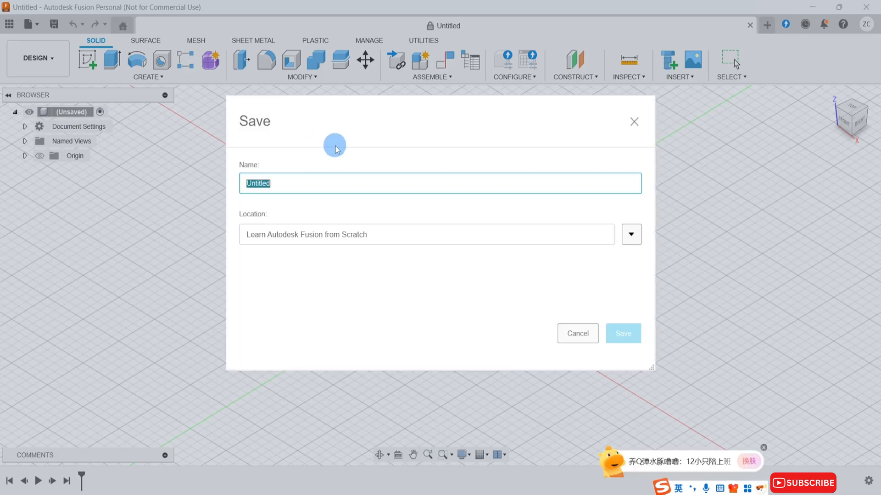
{"action": "type", "text": "Less"}
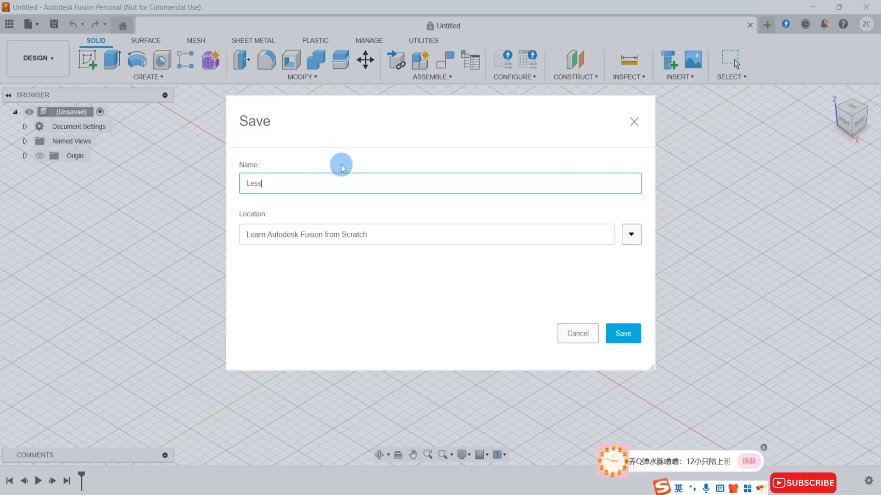
{"action": "type", "text": "on 1"}
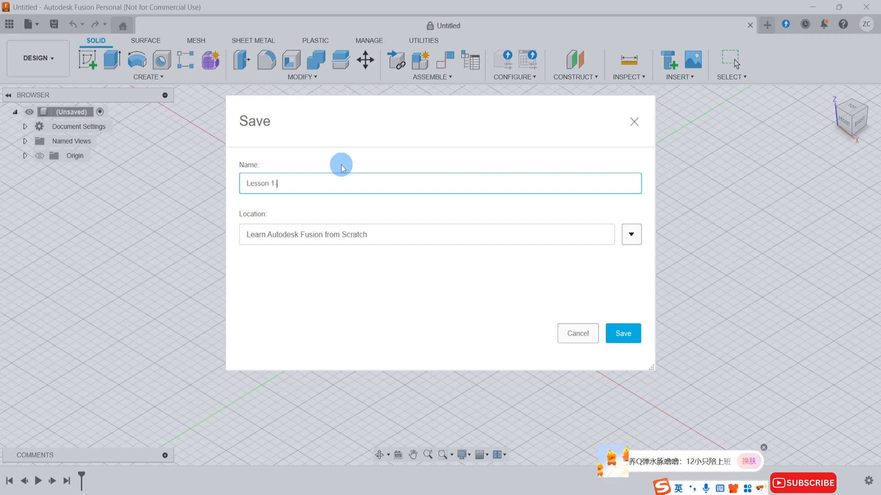
{"action": "type", "text": "-Cookie "}
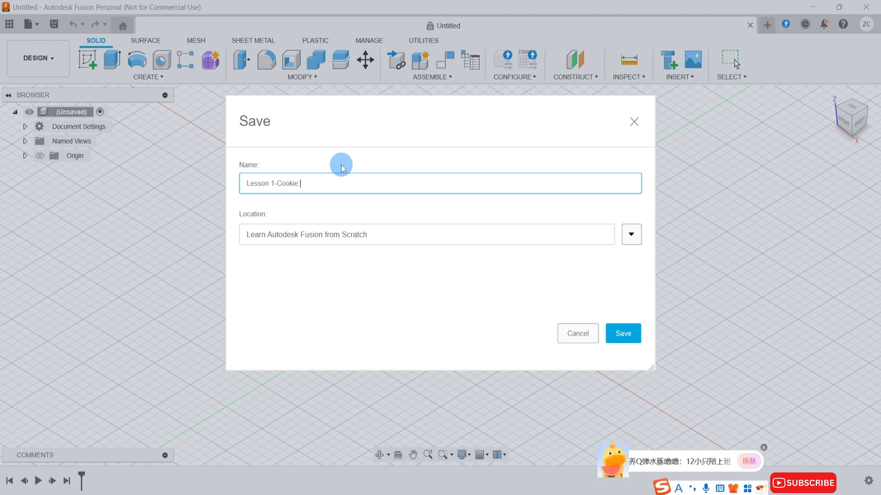
{"action": "type", "text": "Cutter"}
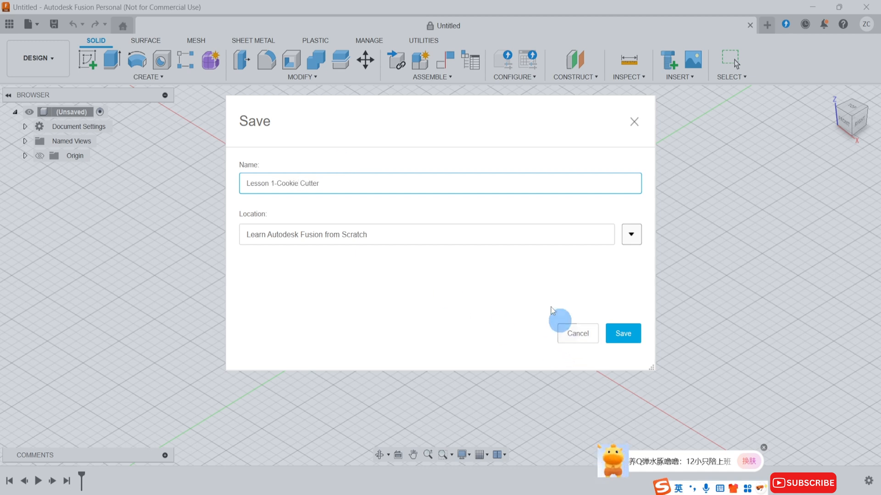
{"action": "left_click", "coordinate": [626, 334]}
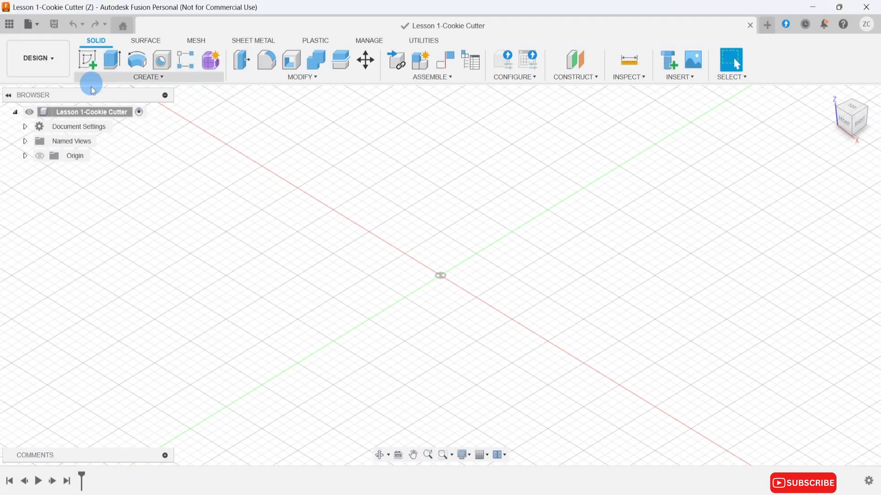
Create and activate an internal component named "Star Cookie Cutter" under the root of Lesson 1-Cookie Cutter.
{"action": "right_click", "coordinate": [118, 122]}
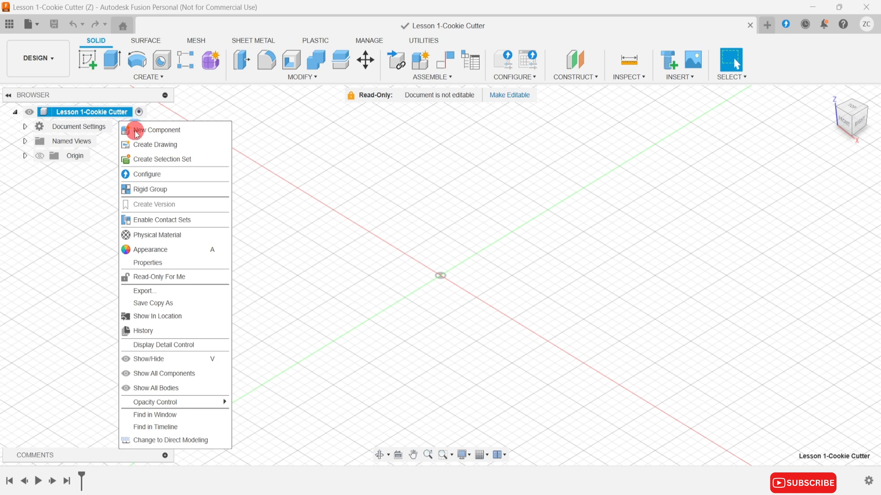
{"action": "left_click", "coordinate": [136, 131]}
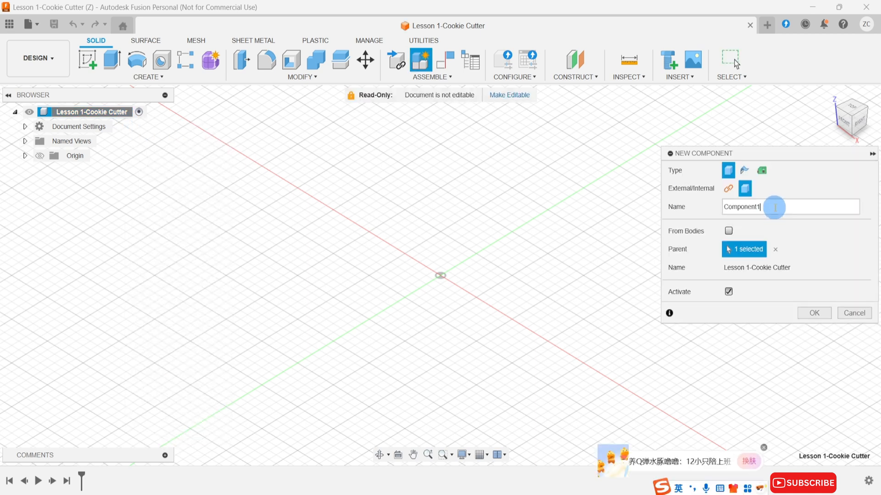
{"action": "key", "text": "BackSpace"}
{"action": "key", "text": "BackSpace"}
{"action": "key", "text": "BackSpace"}
{"action": "key", "text": "BackSpace"}
{"action": "key", "text": "BackSpace"}
{"action": "key", "text": "BackSpace"}
{"action": "key", "text": "BackSpace"}
{"action": "key", "text": "BackSpace"}
{"action": "key", "text": "BackSpace"}
{"action": "key", "text": "BackSpace"}
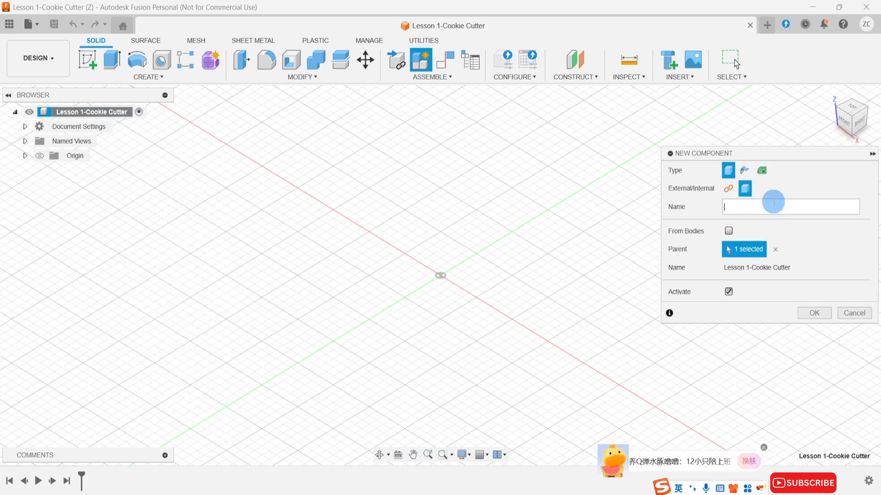
{"action": "type", "text": "Star Cook"}
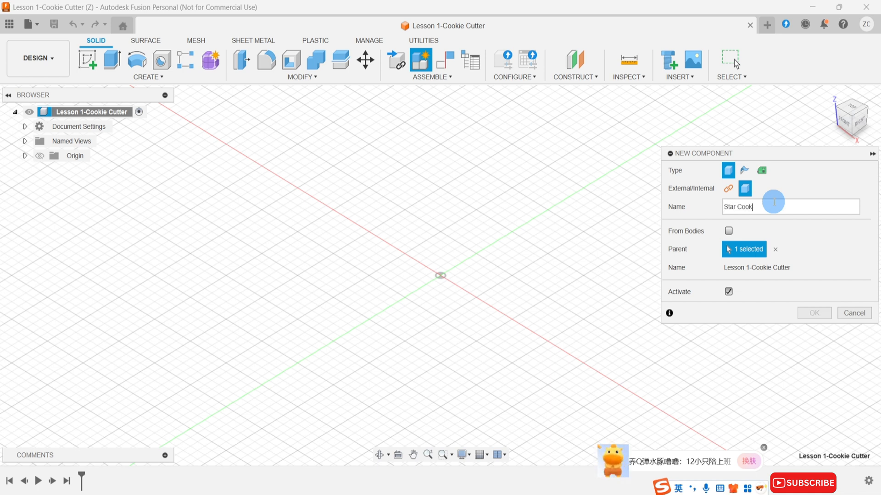
{"action": "type", "text": "ie Cutter"}
{"action": "key", "text": "Return"}
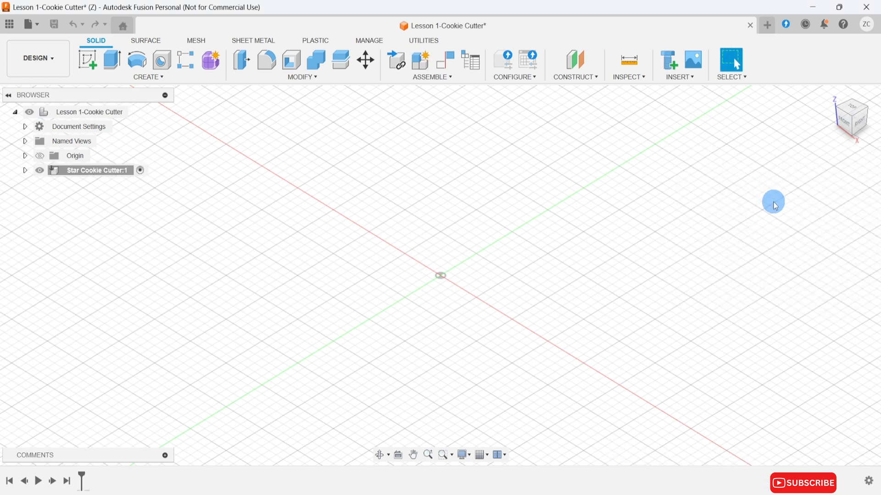
Start a sketch on the horizontal XY plane at the origin, viewed from the top.
{"action": "left_click", "coordinate": [88, 62]}
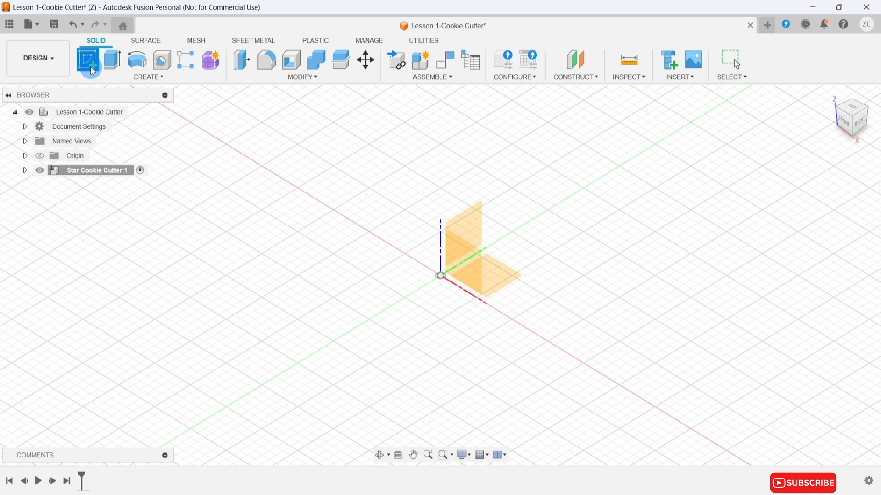
{"action": "left_click", "coordinate": [851, 107]}
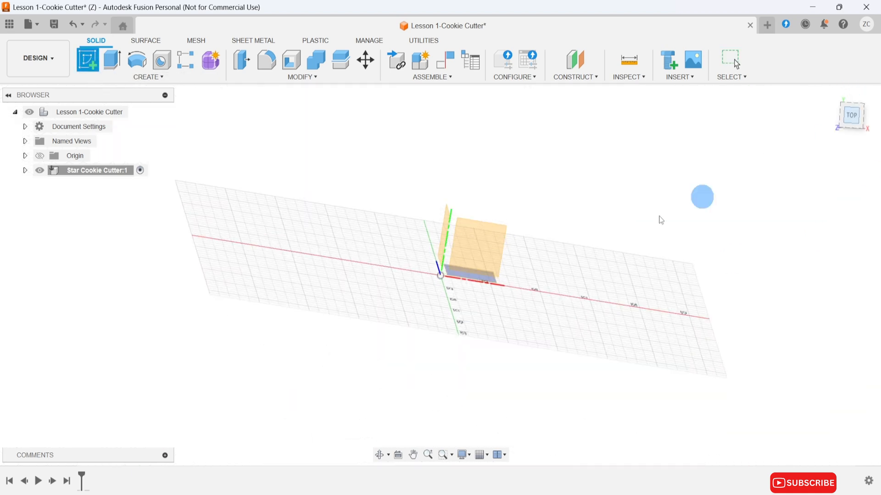
{"action": "left_click", "coordinate": [479, 238]}
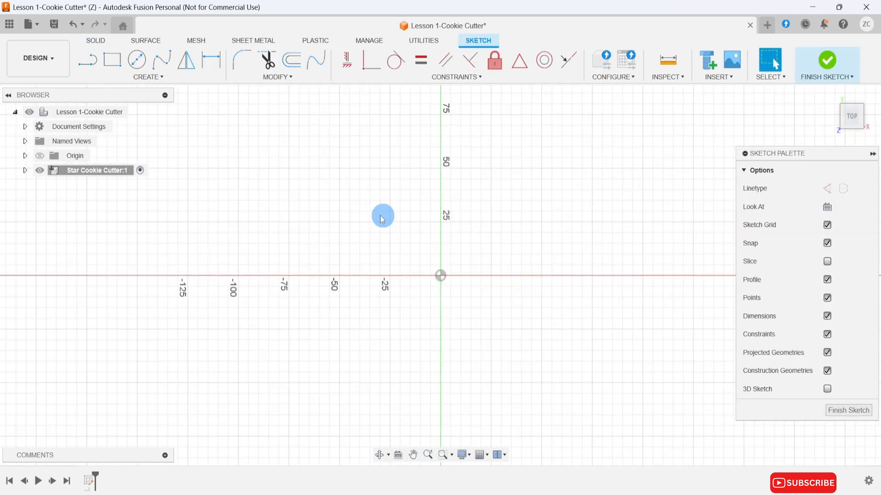
Draw a five-sided inscribed polygon centred on the origin with a 25 mm radius.
{"action": "left_click", "coordinate": [180, 78]}
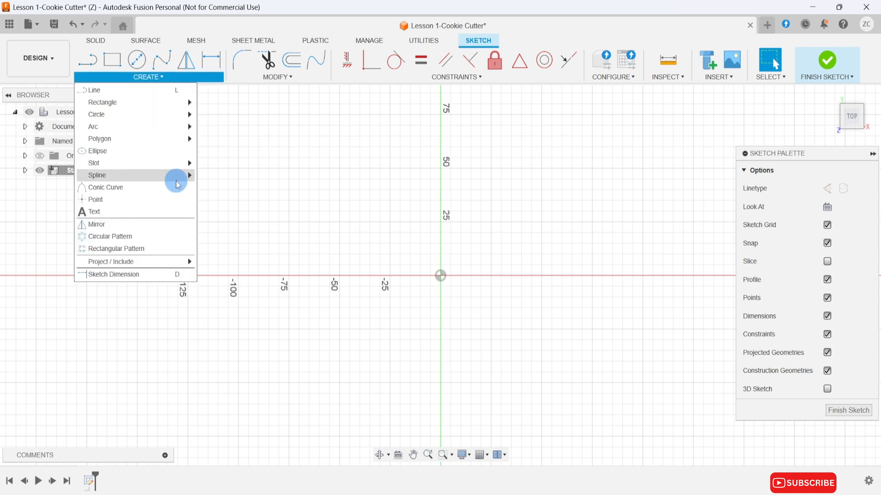
{"action": "mouse_move", "coordinate": [179, 171]}
{"action": "mouse_move", "coordinate": [180, 140]}
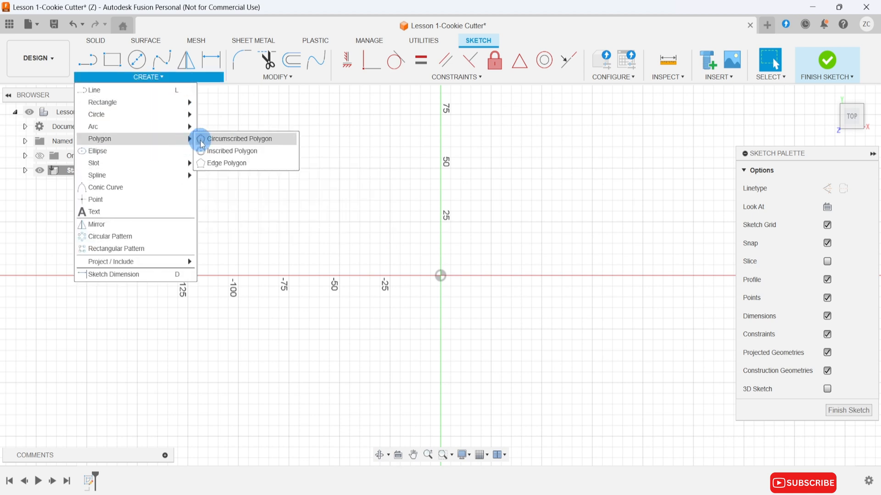
{"action": "left_click", "coordinate": [213, 152]}
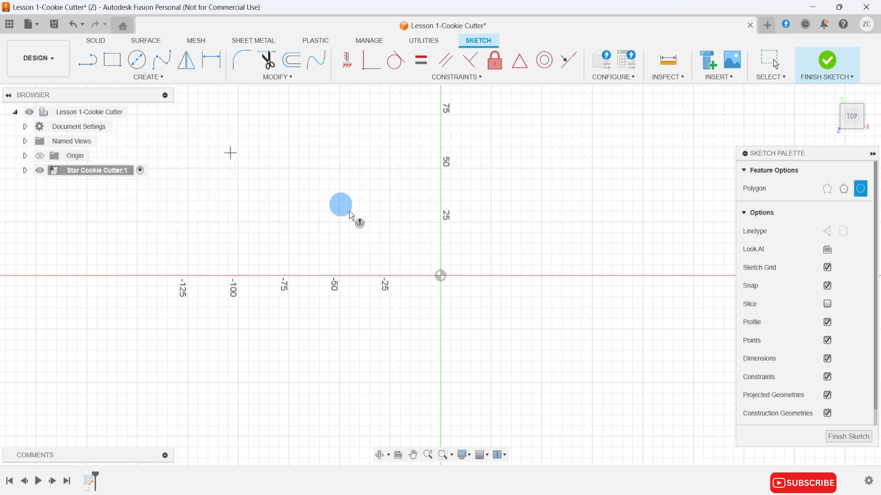
{"action": "left_click", "coordinate": [441, 276]}
{"action": "type", "text": "25"}
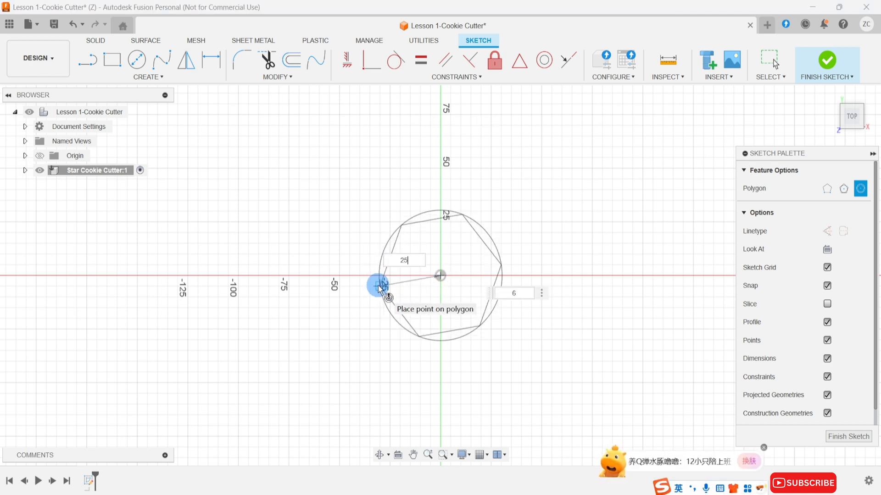
{"action": "key", "text": "Tab"}
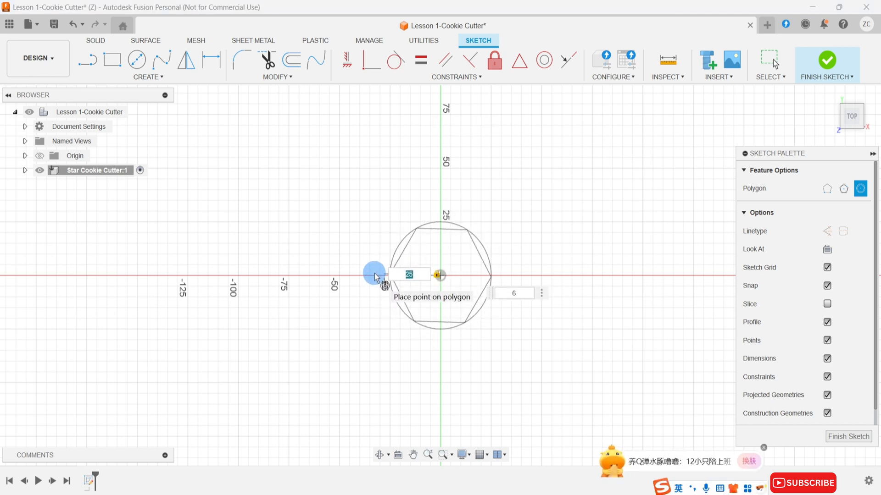
{"action": "key", "text": "Tab"}
{"action": "type", "text": "5"}
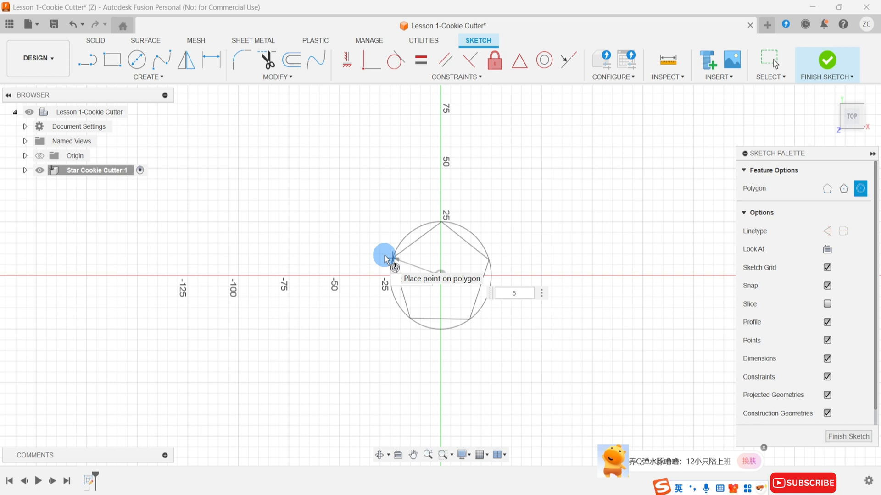
{"action": "left_click", "coordinate": [385, 259]}
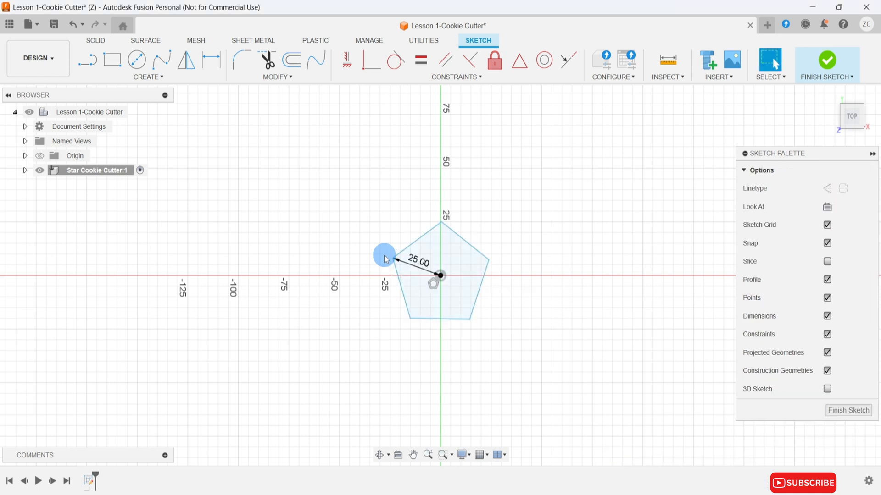
Draw a 10 mm diameter construction circle centred on the origin inside the pentagon.
{"action": "left_click", "coordinate": [137, 59]}
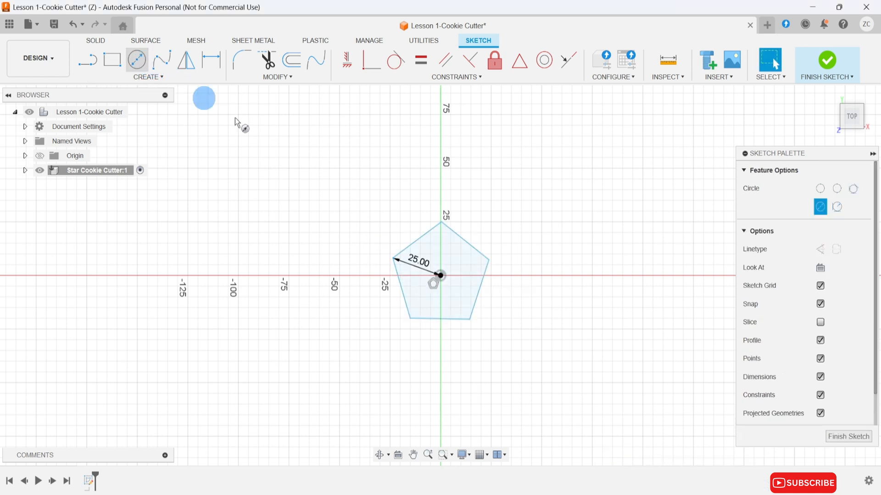
{"action": "left_click", "coordinate": [439, 275]}
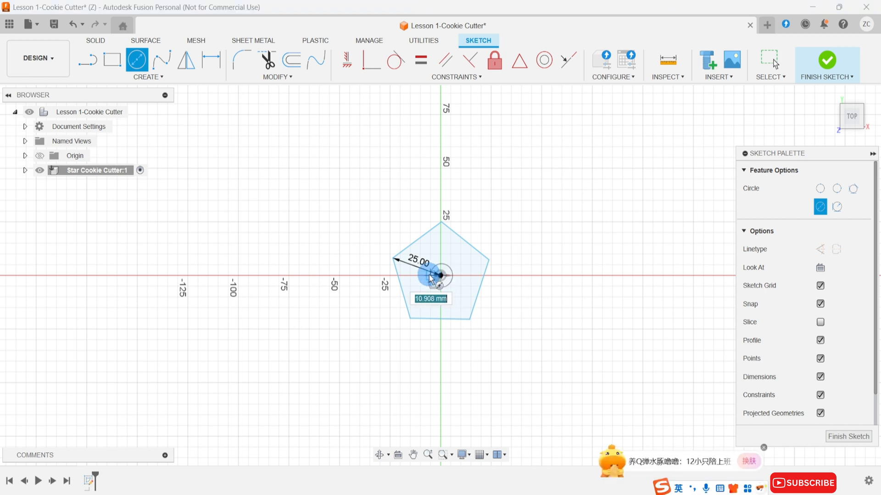
{"action": "type", "text": "10"}
{"action": "key", "text": "Tab"}
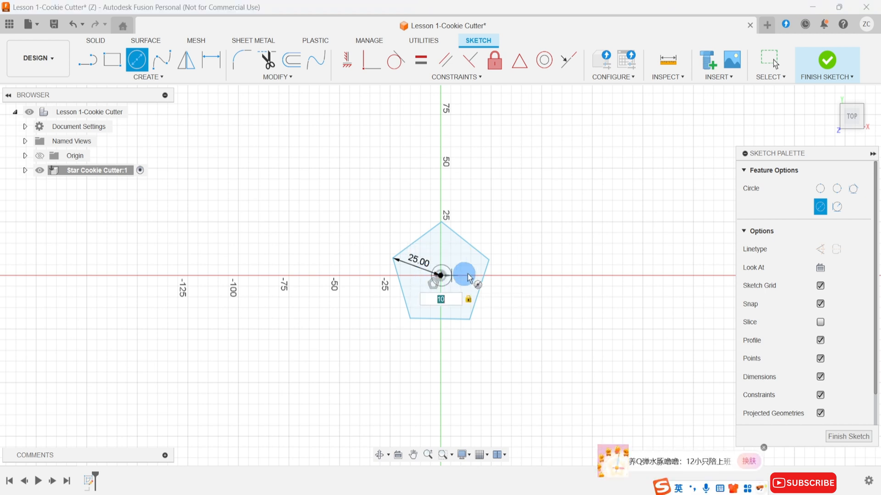
{"action": "left_click", "coordinate": [822, 248]}
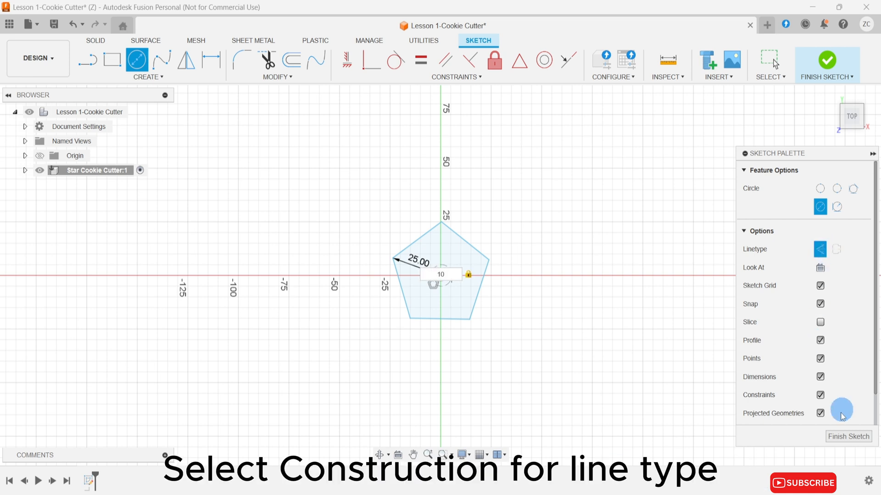
{"action": "left_click", "coordinate": [471, 291]}
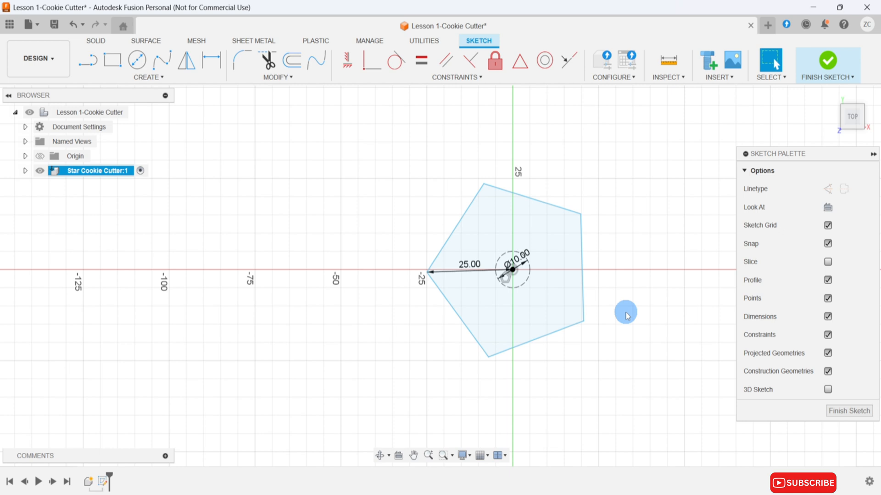
Draw a triangular star point on the pentagon's right edge, its upper line 30 mm long at 30 degrees and its second line ending at the lower vertex.
{"action": "key", "text": "l"}
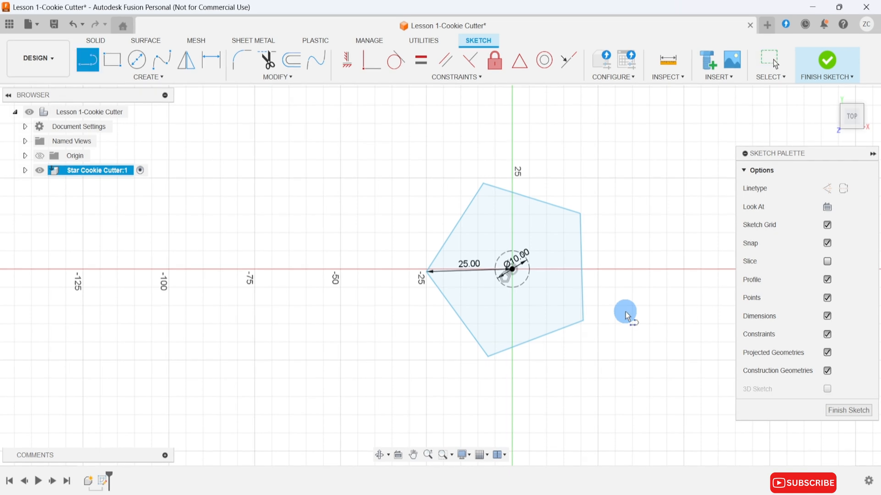
{"action": "left_click", "coordinate": [580, 215]}
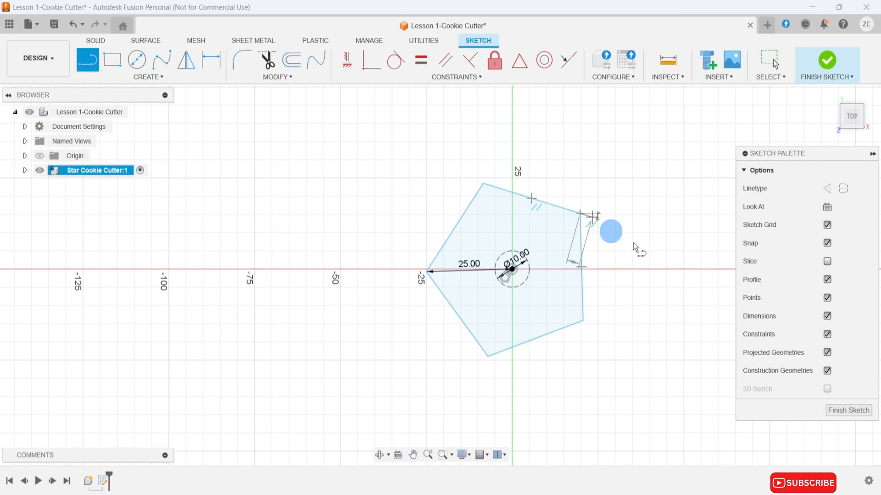
{"action": "type", "text": "30"}
{"action": "key", "text": "Tab"}
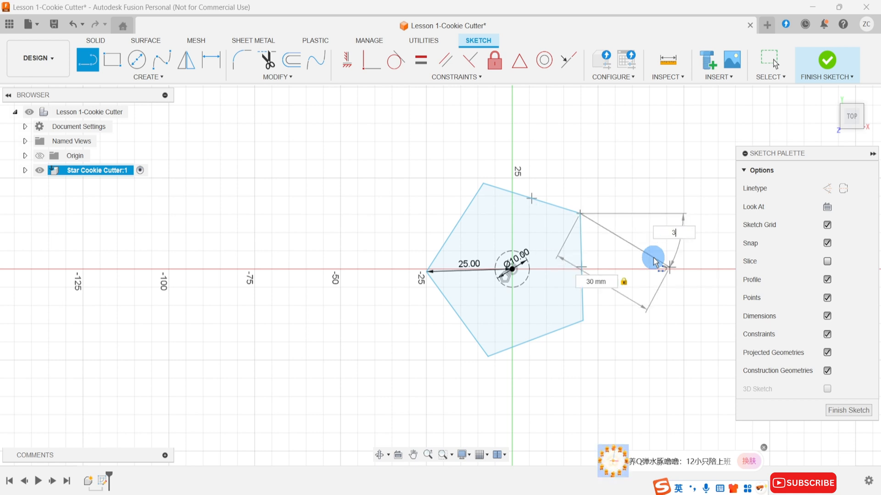
{"action": "type", "text": "30"}
{"action": "left_click", "coordinate": [654, 261]}
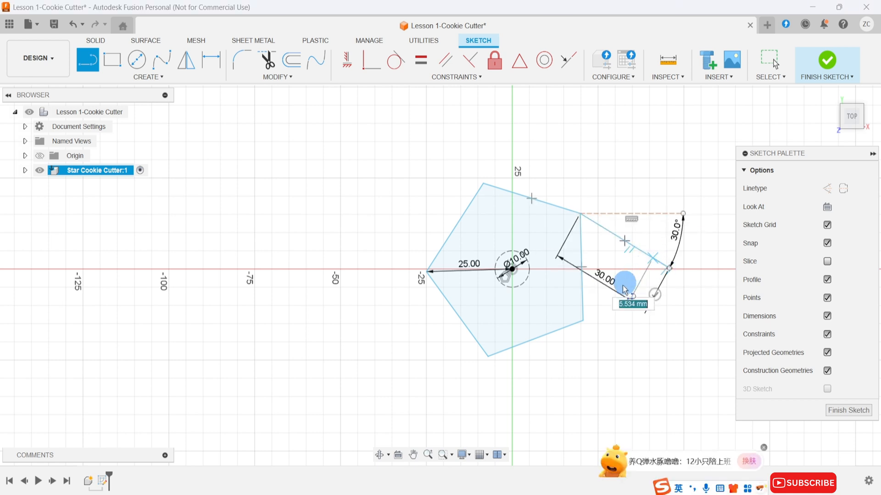
{"action": "left_click", "coordinate": [580, 322]}
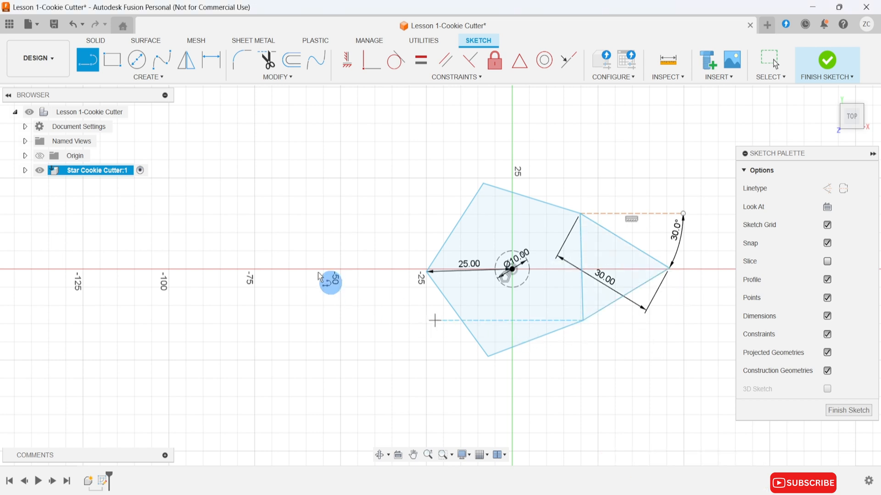
Circular-pattern the two star-point lines around the construction circle's centre with full distribution and a quantity of 5.
{"action": "left_click", "coordinate": [177, 82]}
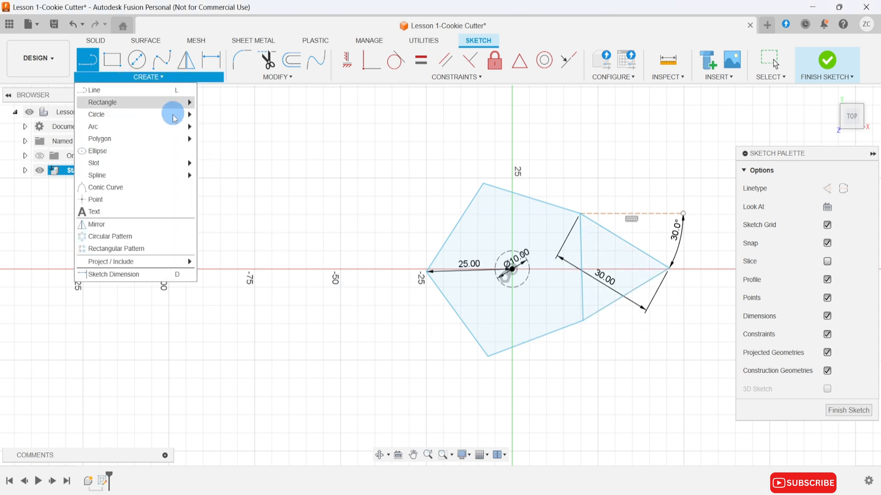
{"action": "left_click", "coordinate": [174, 238]}
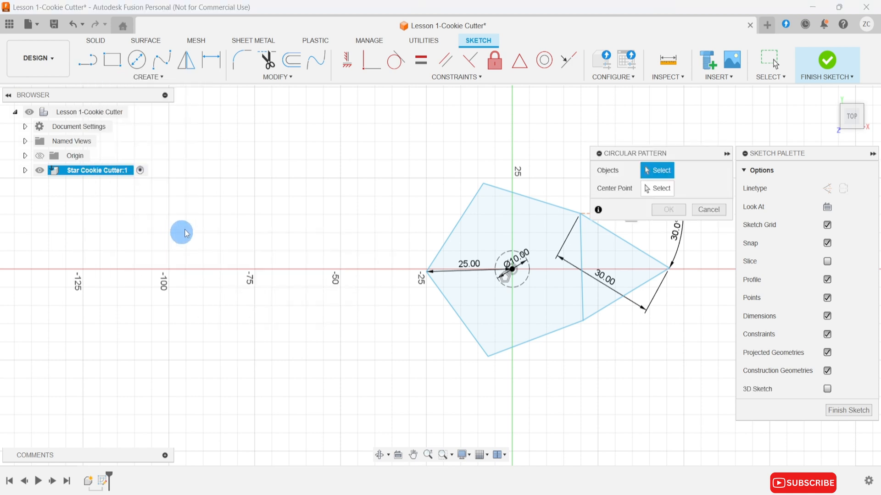
{"action": "left_click", "coordinate": [647, 257]}
{"action": "left_click", "coordinate": [643, 282]}
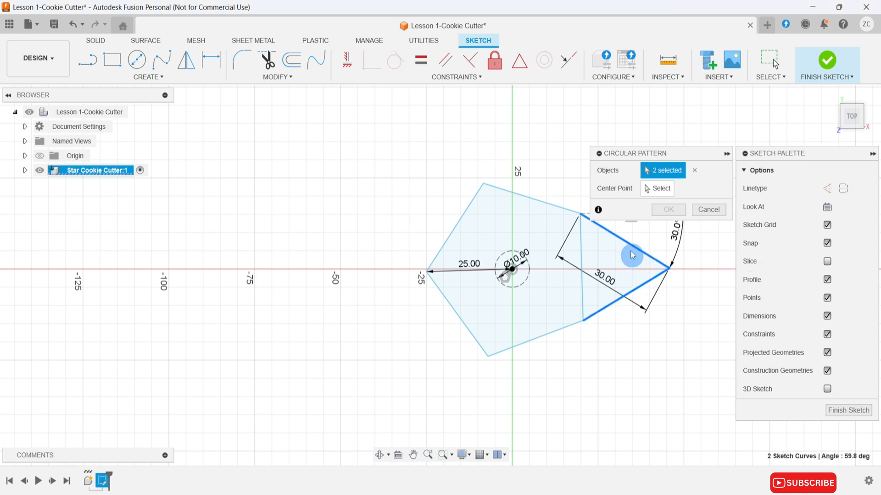
{"action": "left_click", "coordinate": [646, 188]}
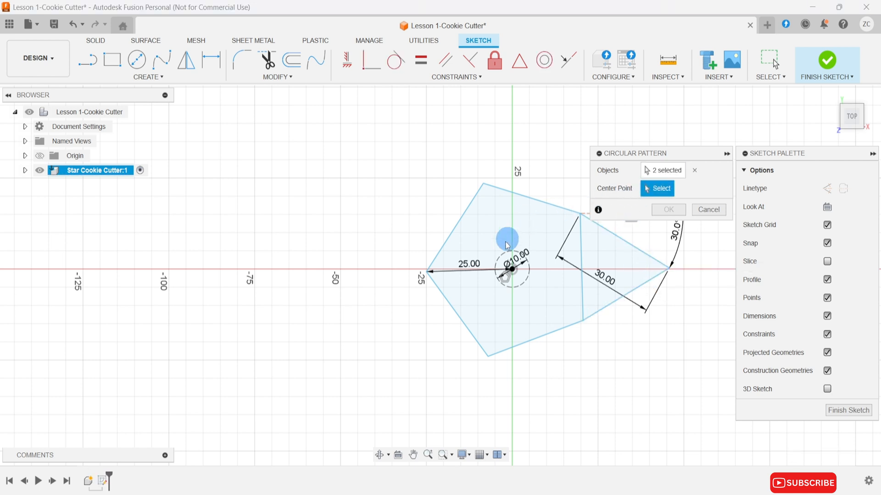
{"action": "left_click", "coordinate": [504, 255]}
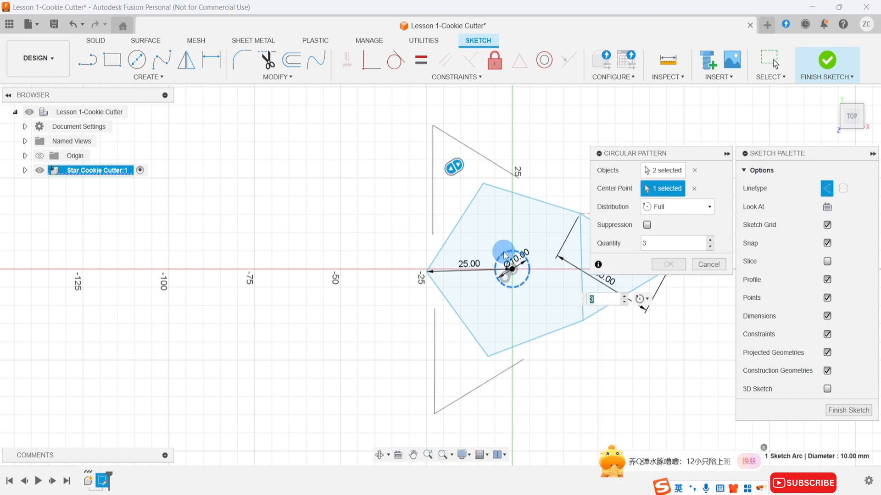
{"action": "type", "text": "5"}
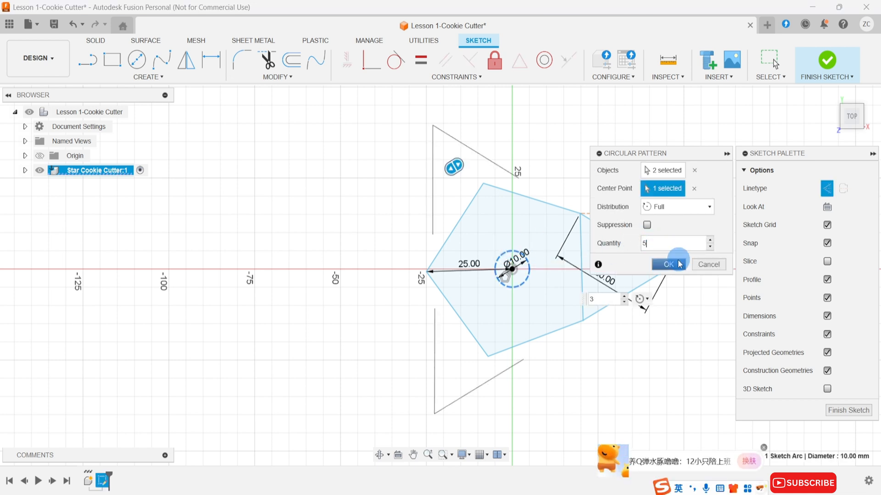
{"action": "left_click", "coordinate": [673, 264]}
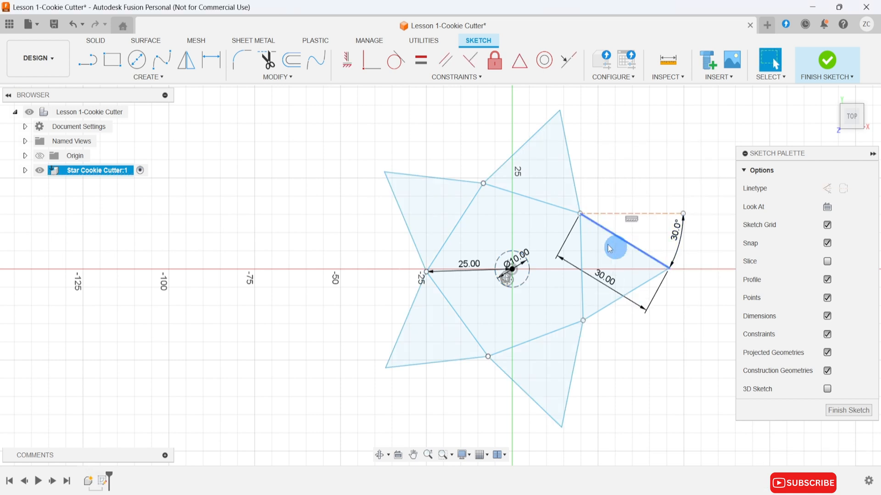
Trim away the five pentagon edges inside the star, leaving only the star outline.
{"action": "left_click", "coordinate": [268, 64]}
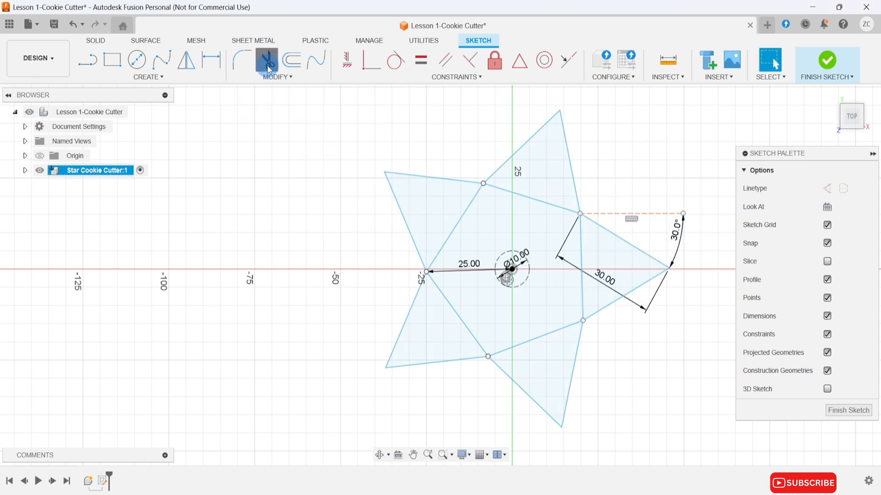
{"action": "left_click", "coordinate": [459, 225]}
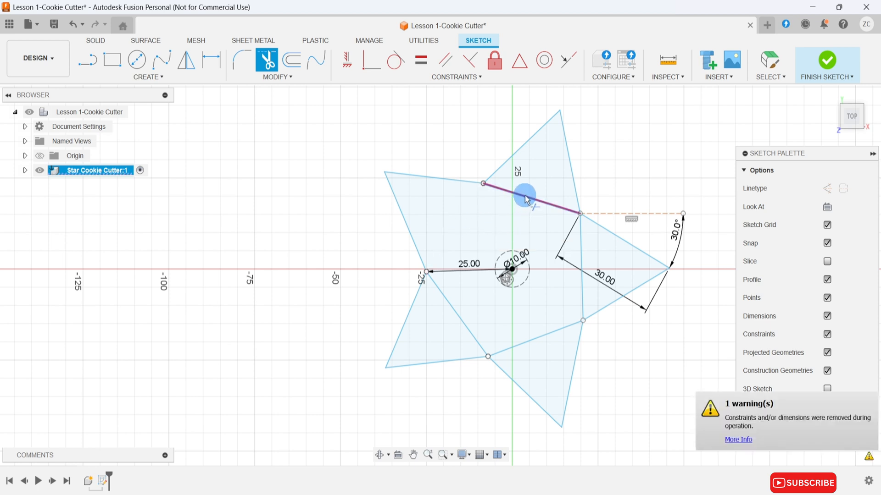
{"action": "left_click", "coordinate": [532, 209]}
{"action": "left_click", "coordinate": [581, 258]}
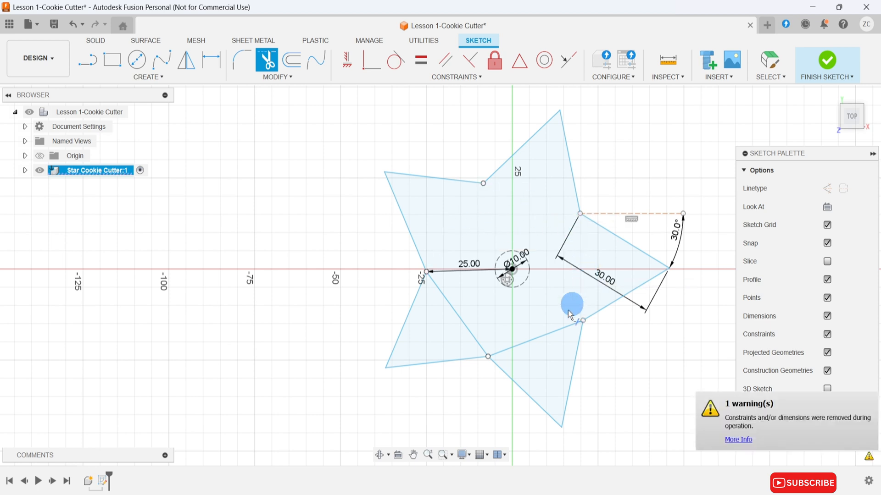
{"action": "left_click", "coordinate": [552, 338]}
{"action": "left_click", "coordinate": [459, 316]}
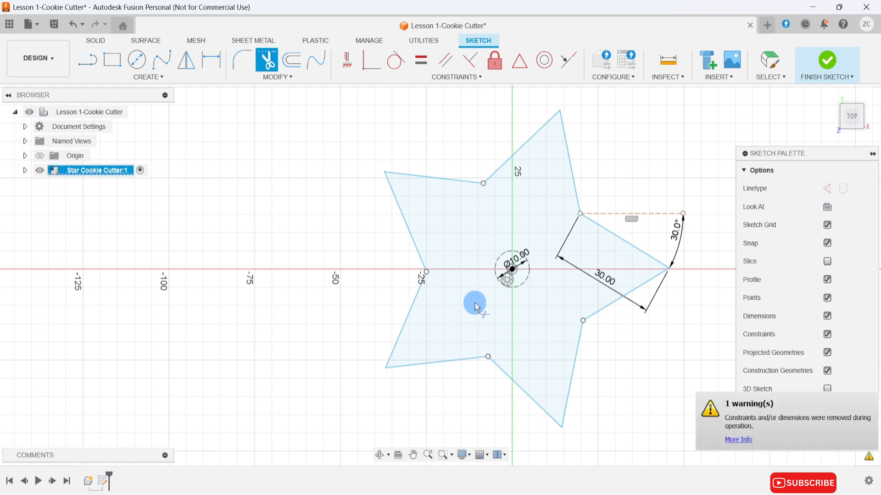
{"action": "key", "text": "Escape"}
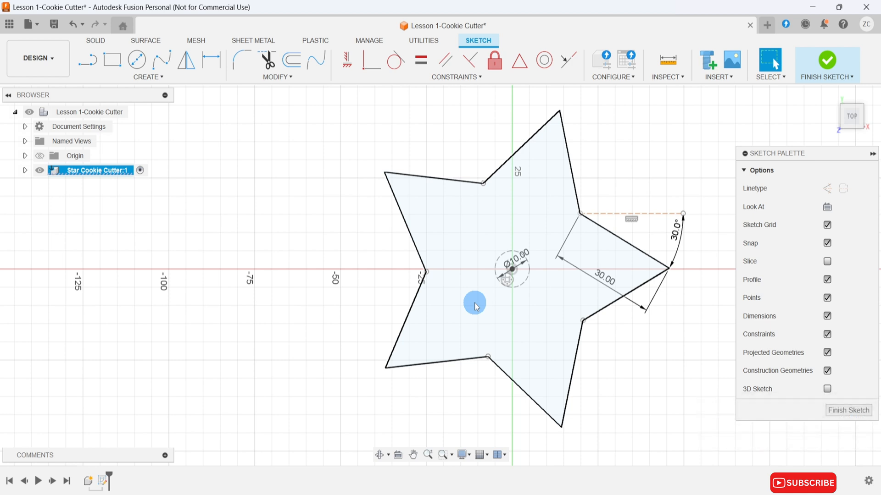
Offset the whole star outline outward with a distance of -1.5 mm.
{"action": "key", "text": "o"}
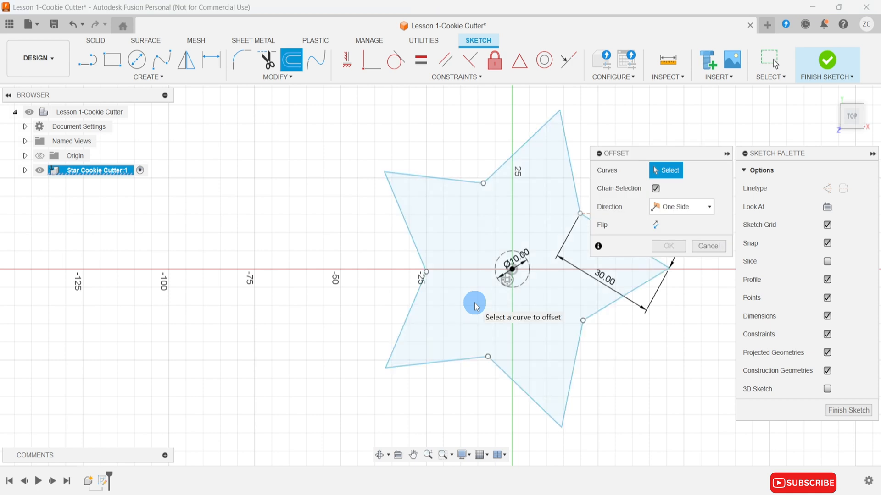
{"action": "left_click", "coordinate": [417, 244]}
{"action": "left_click", "coordinate": [412, 301]}
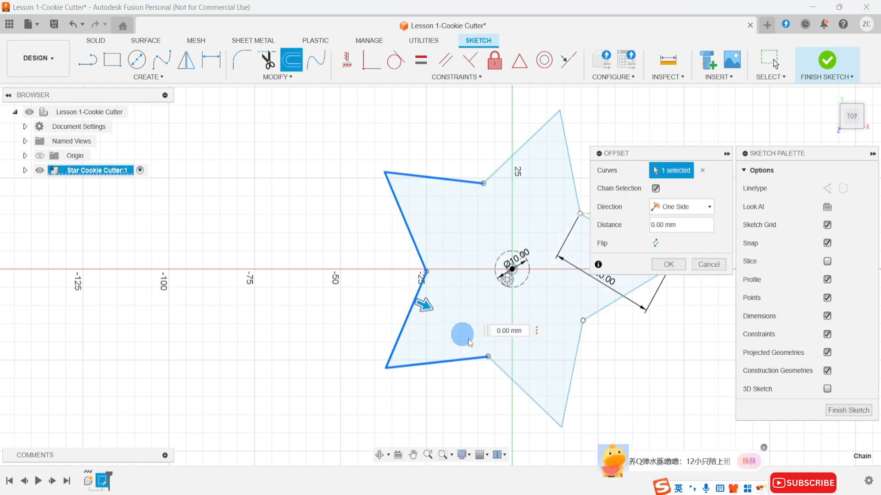
{"action": "left_click", "coordinate": [516, 384]}
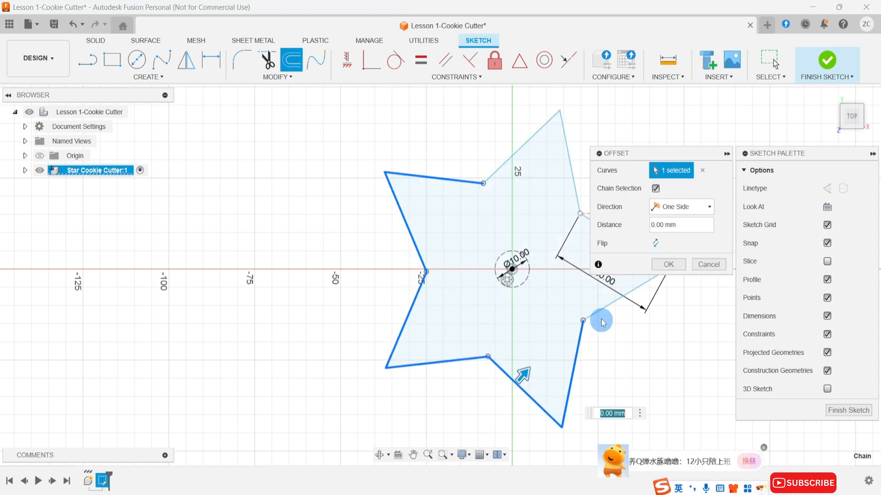
{"action": "left_click", "coordinate": [572, 175]}
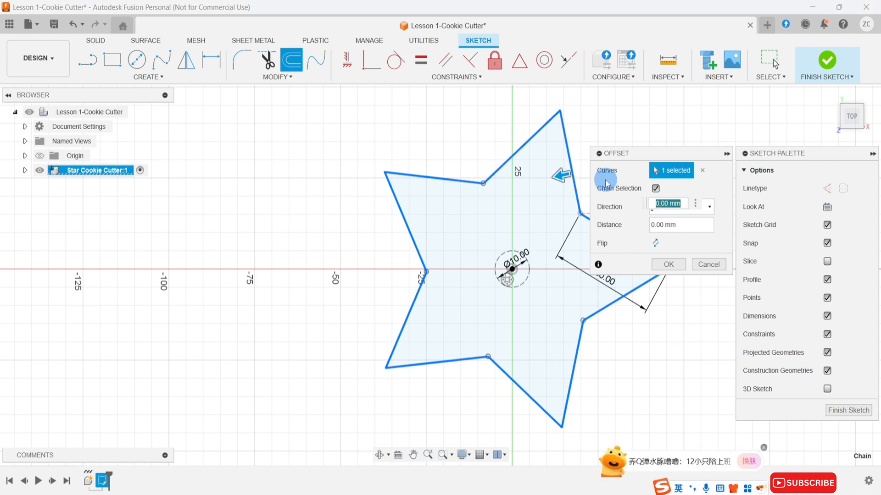
{"action": "type", "text": "-1.5"}
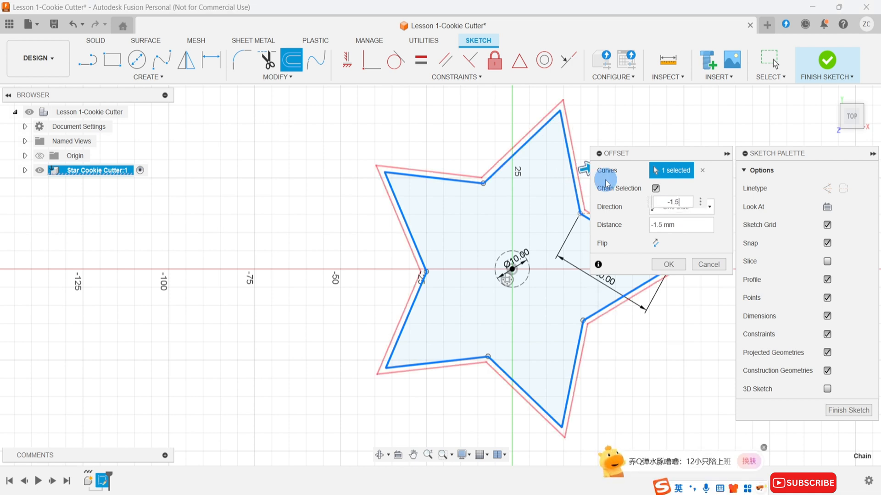
{"action": "key", "text": "Return"}
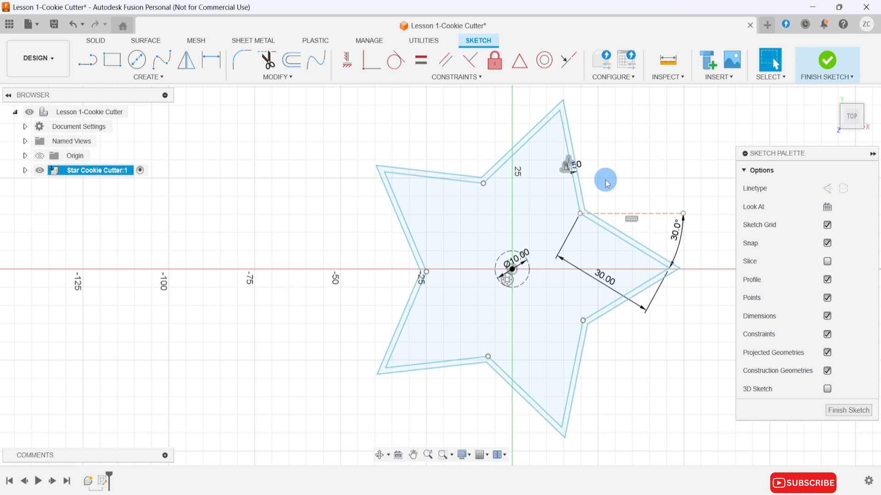
Offset the outer star outline outward with a distance of -3.7 mm and finish the sketch.
{"action": "key", "text": "o"}
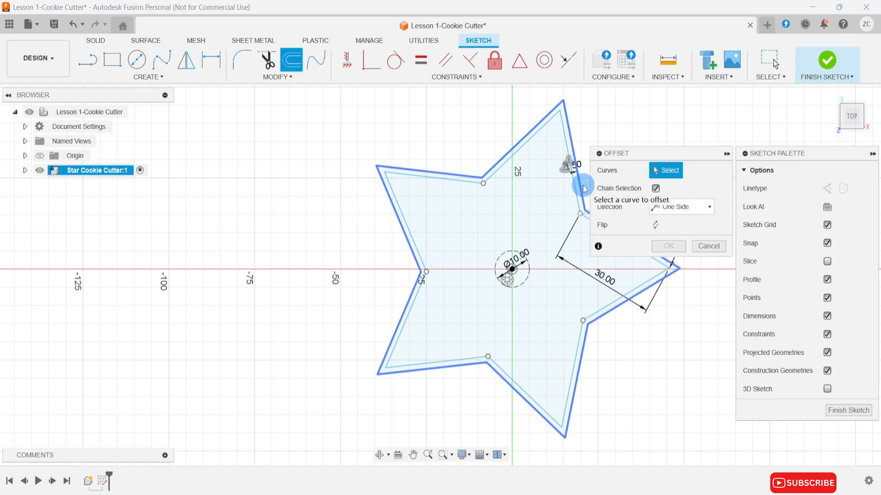
{"action": "left_click", "coordinate": [581, 187]}
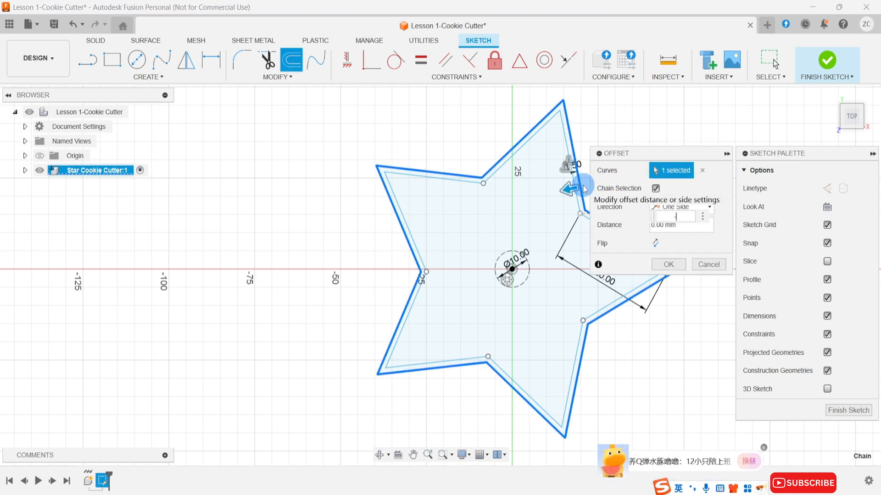
{"action": "type", "text": "-3.7"}
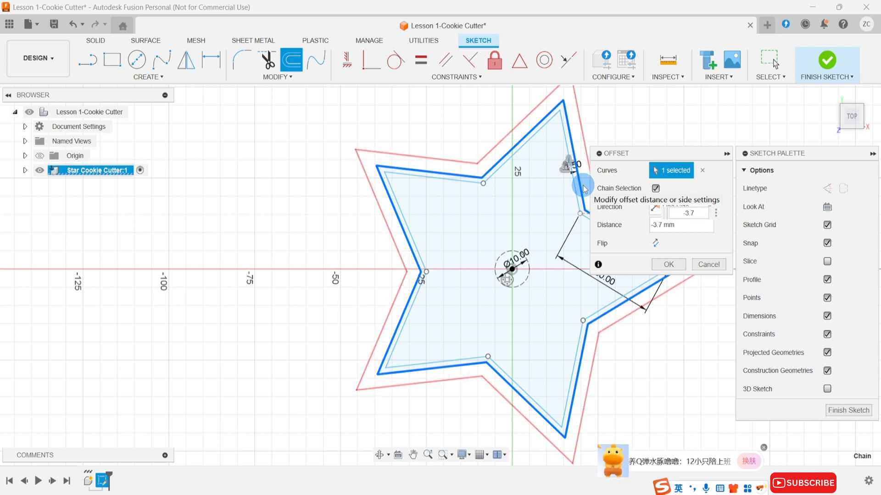
{"action": "key", "text": "Return"}
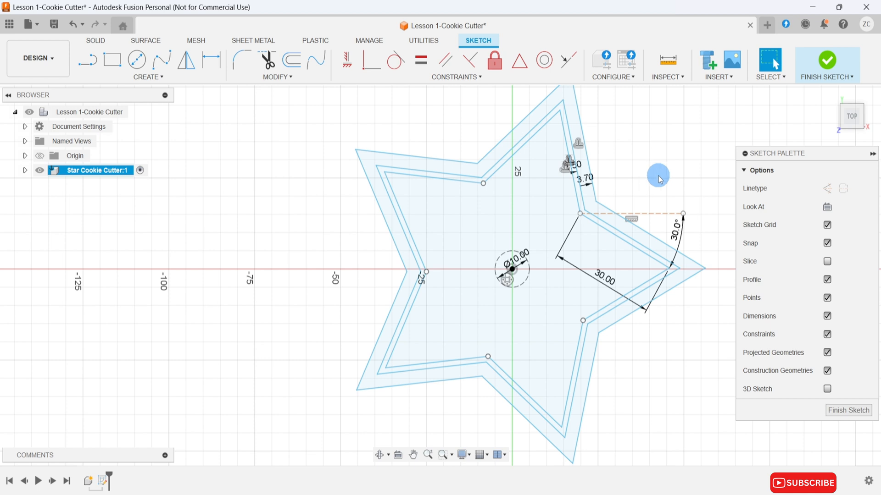
{"action": "left_click", "coordinate": [843, 412]}
Extrude the thin star-shaped profile between the two inner outlines 20 mm as a new body.
{"action": "scroll", "coordinate": [626, 299], "scroll_direction": "up", "scroll_amount": 3}
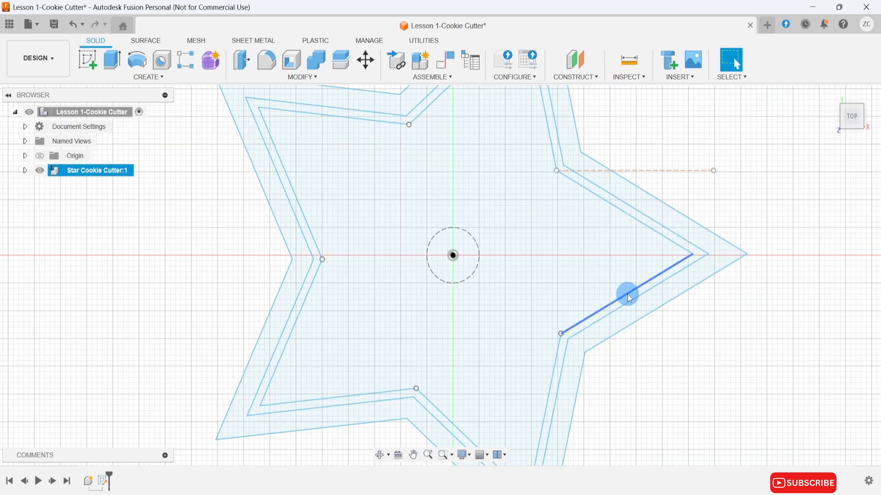
{"action": "scroll", "coordinate": [629, 296], "scroll_direction": "up", "scroll_amount": 1}
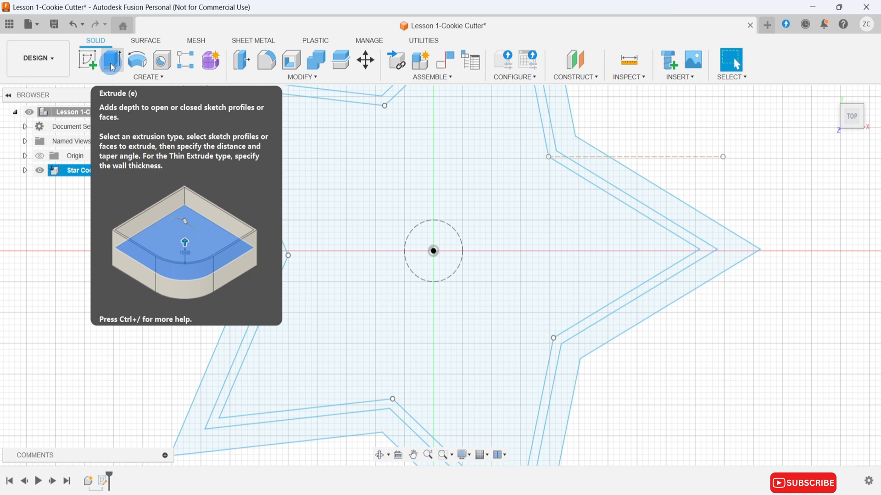
{"action": "left_click", "coordinate": [113, 68]}
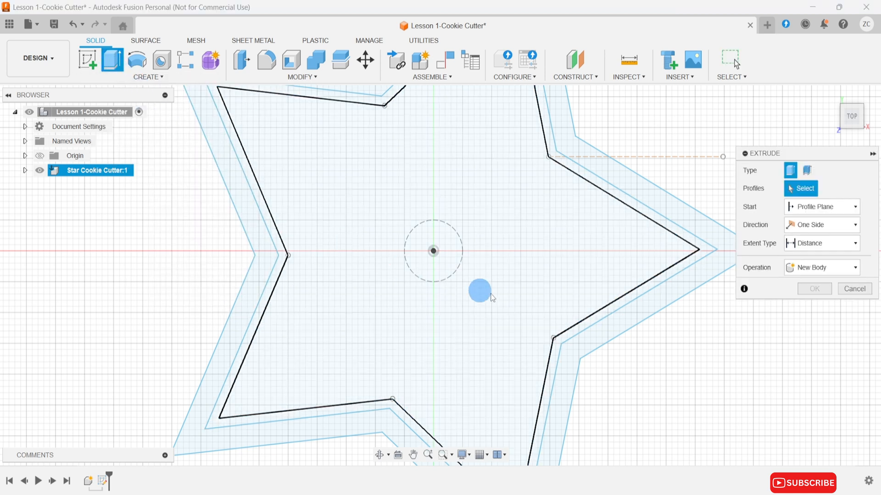
{"action": "left_click", "coordinate": [605, 315]}
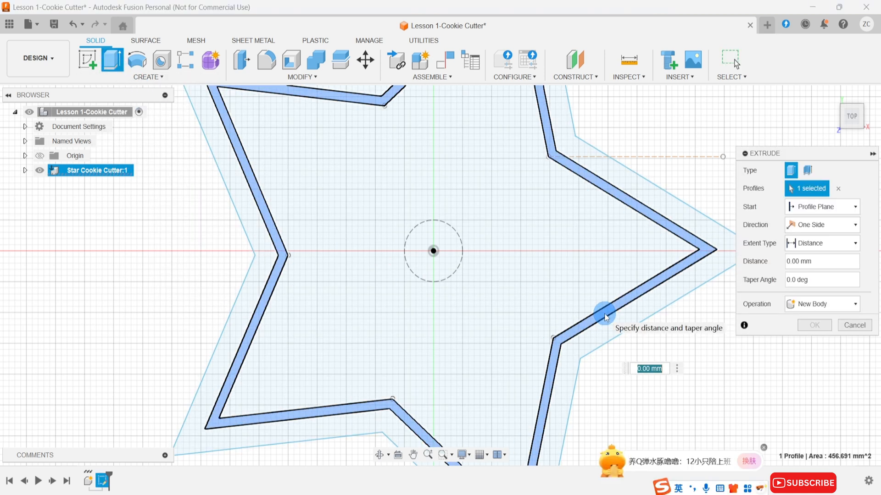
{"action": "type", "text": "20"}
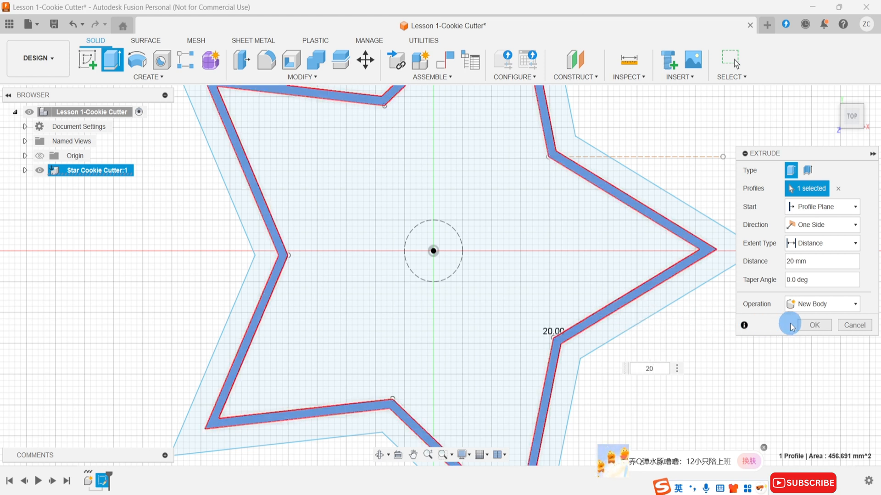
{"action": "left_click", "coordinate": [806, 325]}
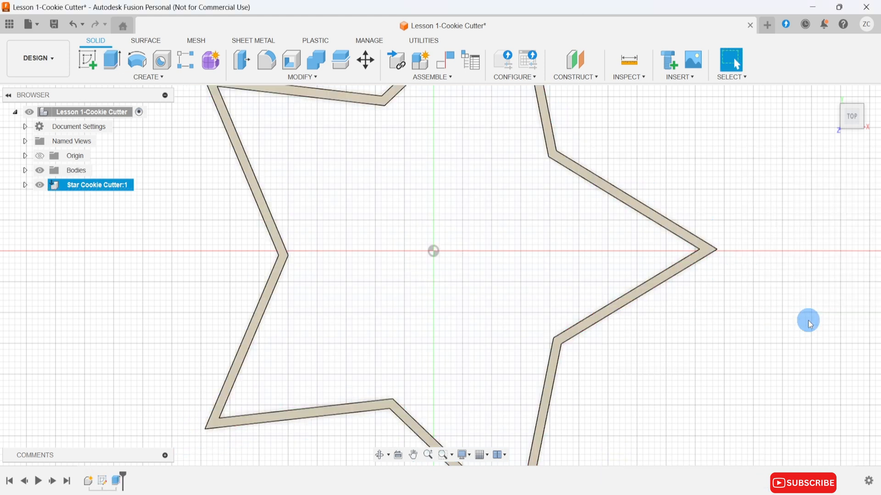
Make Sketch1 of the Star Cookie Cutter component visible again.
{"action": "left_click", "coordinate": [25, 185]}
{"action": "left_click", "coordinate": [36, 214]}
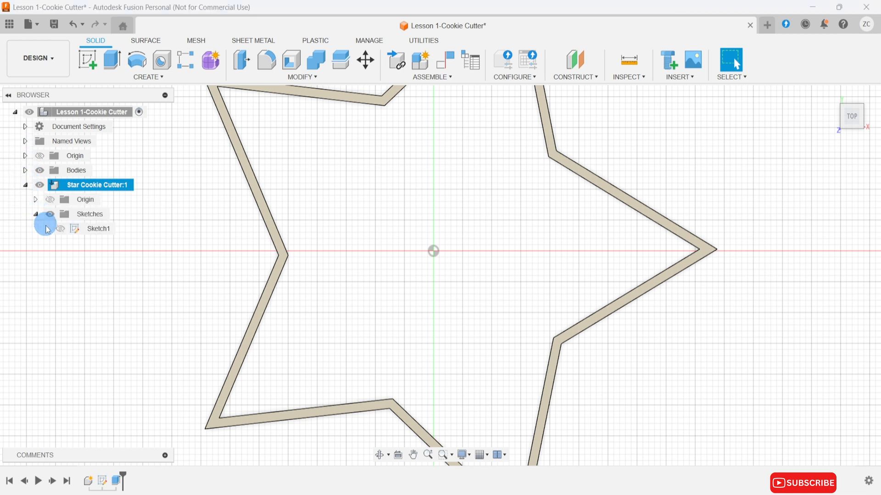
{"action": "left_click", "coordinate": [61, 230]}
{"action": "left_click", "coordinate": [60, 229]}
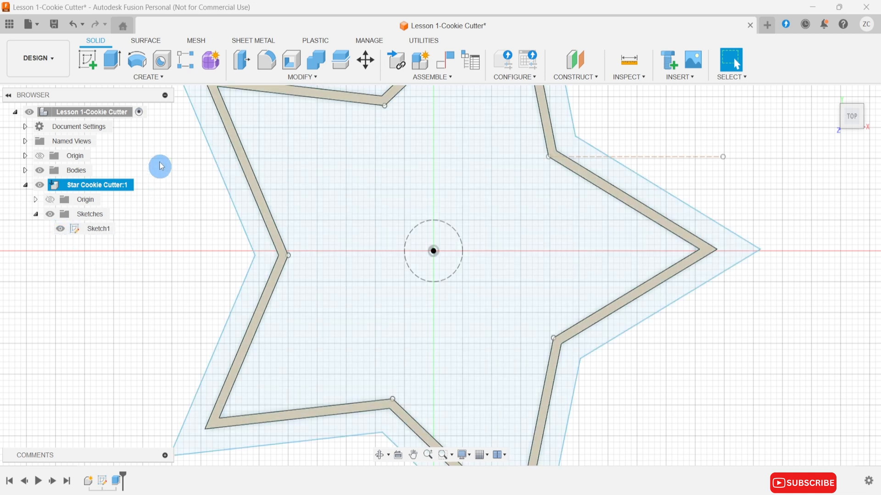
Extrude the outer star ring profile 3 mm and join it to the existing wall body.
{"action": "left_click", "coordinate": [118, 65]}
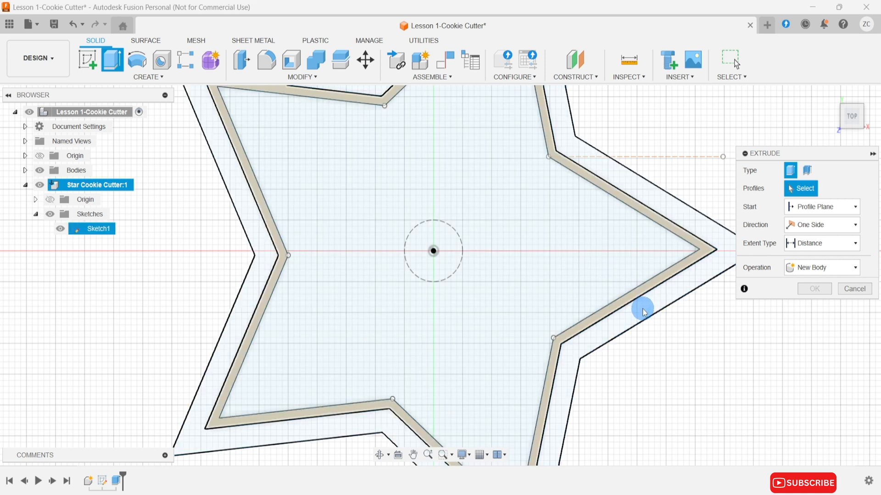
{"action": "left_click", "coordinate": [661, 305]}
{"action": "left_click", "coordinate": [819, 303]}
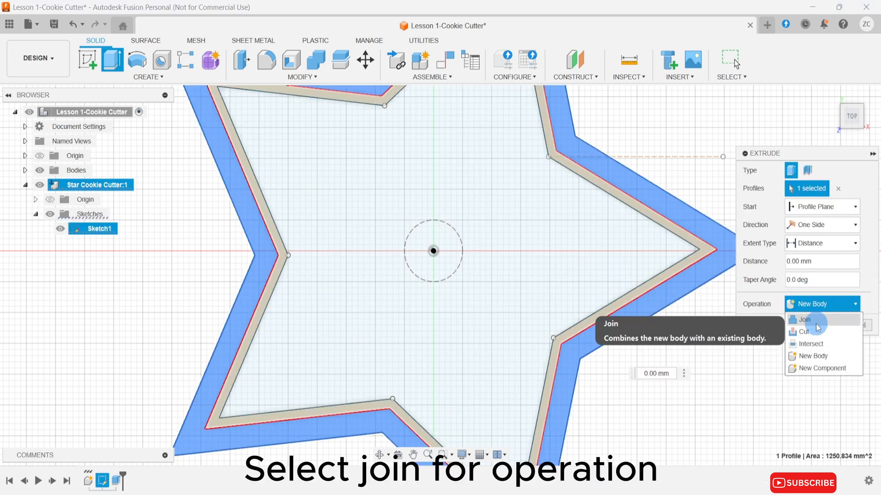
{"action": "left_click", "coordinate": [809, 338]}
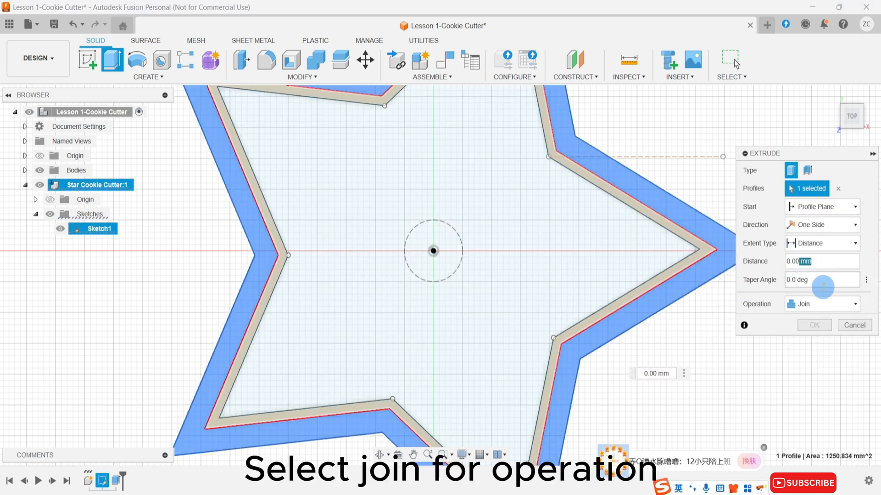
{"action": "left_click", "coordinate": [817, 261]}
{"action": "double_click", "coordinate": [796, 261]}
{"action": "type", "text": "3"}
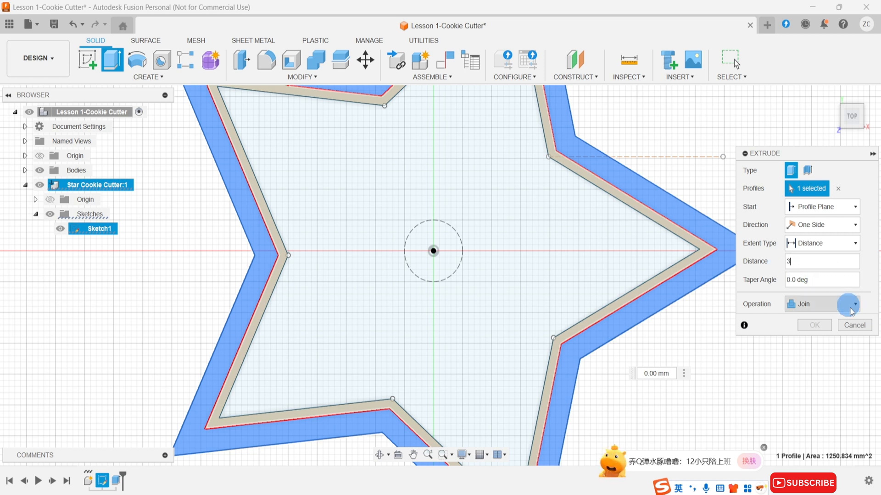
{"action": "left_click", "coordinate": [829, 327]}
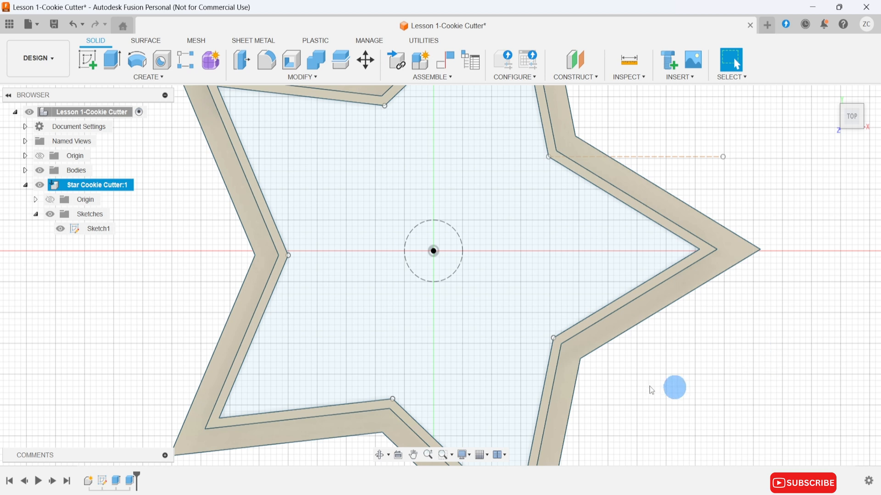
Rename Sketch1 of the Star Cookie Cutter component as Star.
{"action": "right_click", "coordinate": [96, 237]}
{"action": "left_click", "coordinate": [145, 373]}
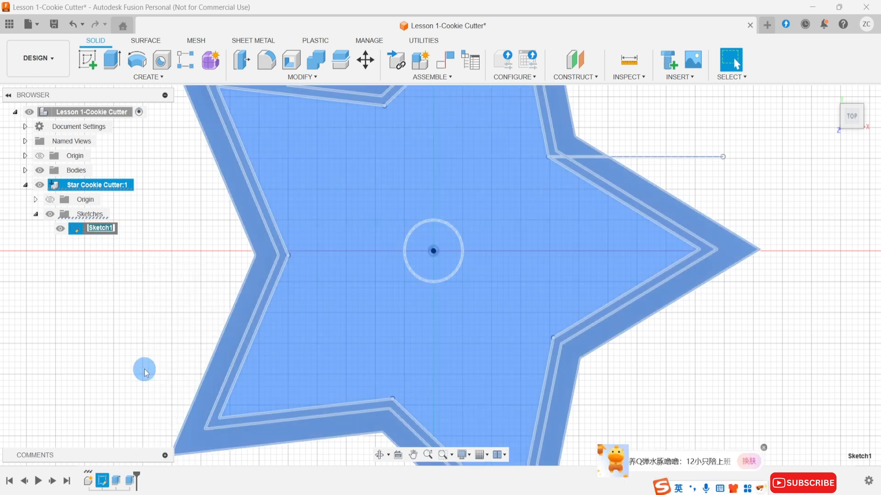
{"action": "type", "text": "Star"}
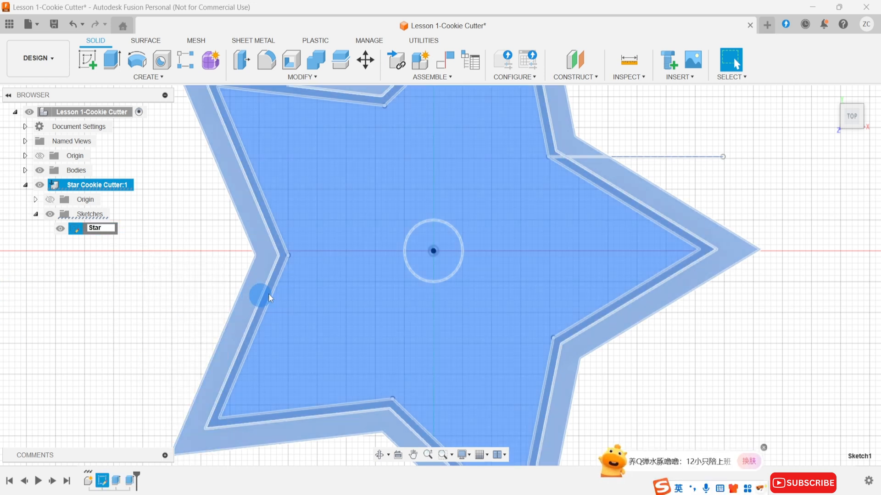
{"action": "key", "text": "Return"}
{"action": "left_click", "coordinate": [191, 283]}
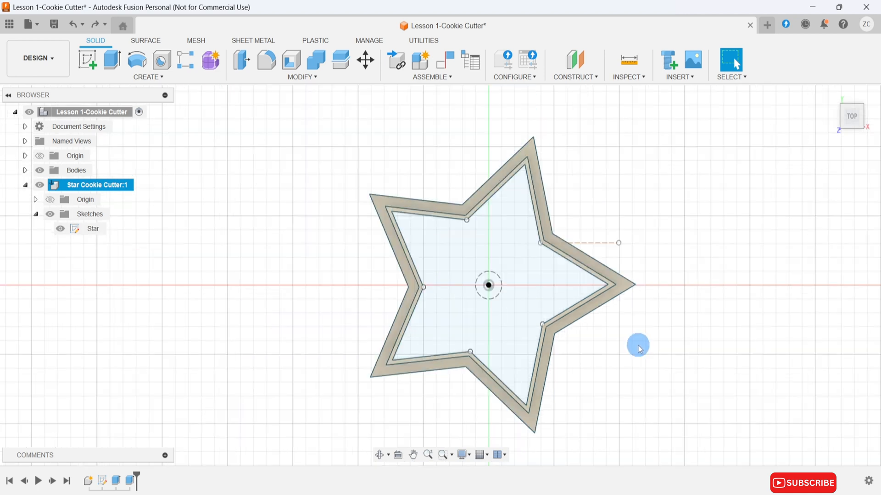
Chamfer the ten outer top edges of the raised star wall with an equal distance of 1 mm.
{"action": "left_click", "coordinate": [313, 84]}
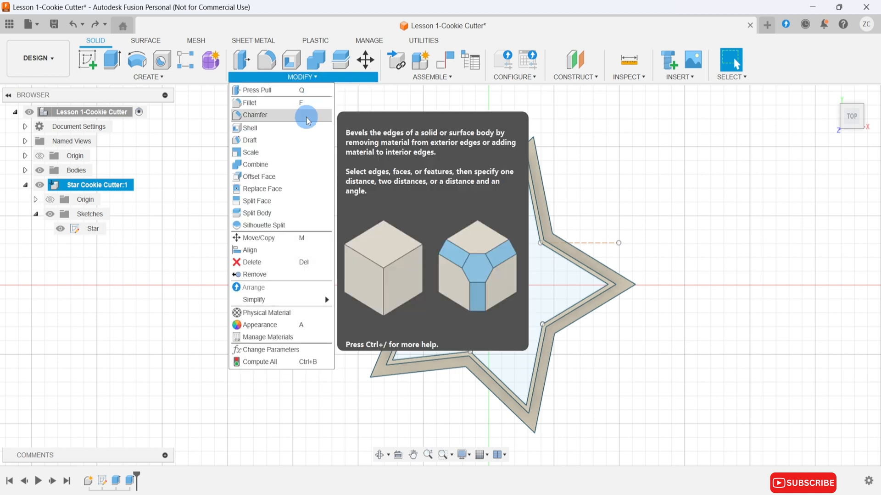
{"action": "left_click", "coordinate": [305, 113]}
{"action": "left_click", "coordinate": [489, 176]}
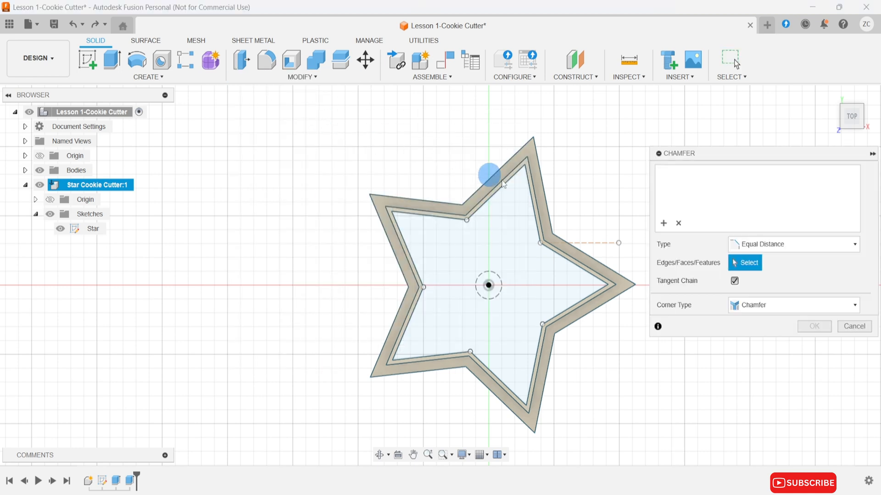
{"action": "left_click", "coordinate": [594, 273]}
{"action": "left_click", "coordinate": [537, 360]}
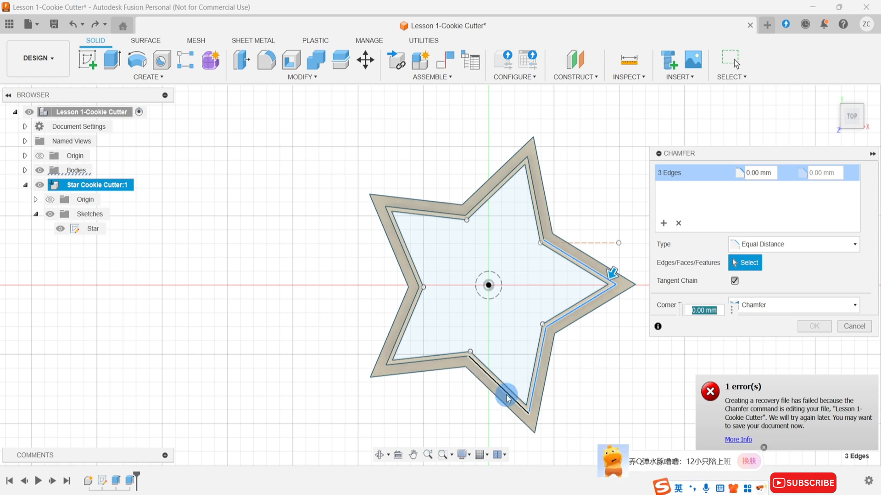
{"action": "left_click", "coordinate": [440, 359]}
{"action": "left_click", "coordinate": [397, 334]}
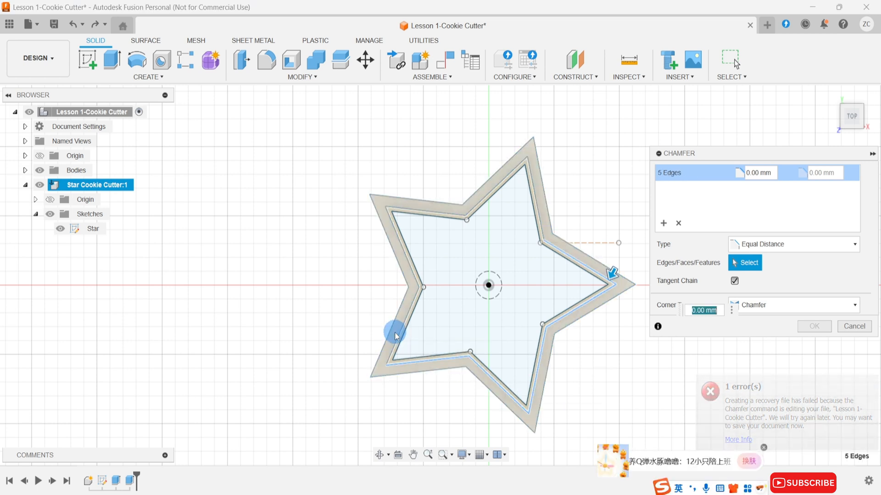
{"action": "left_click", "coordinate": [409, 273]}
{"action": "left_click", "coordinate": [423, 203]}
{"action": "left_click", "coordinate": [434, 207]}
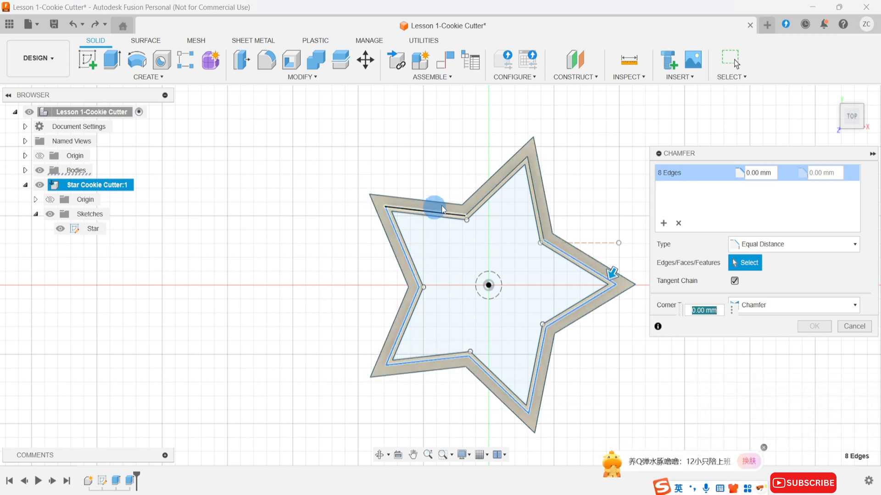
{"action": "left_click", "coordinate": [520, 203]}
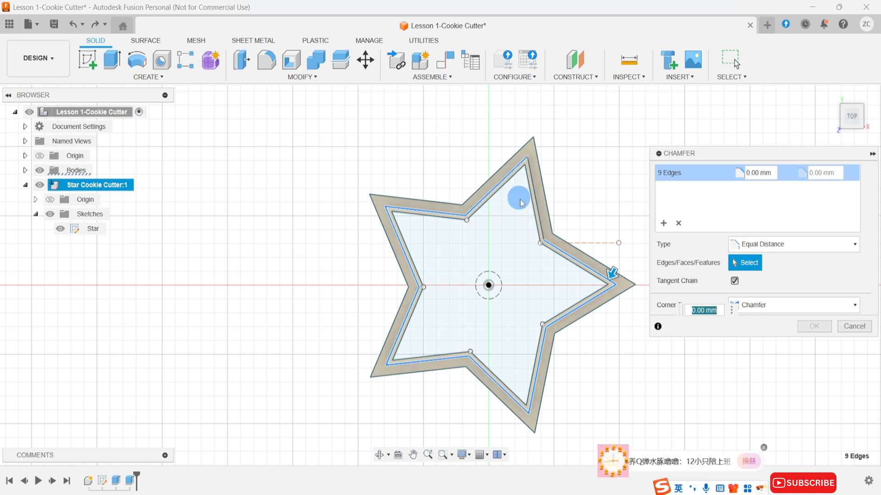
{"action": "left_click", "coordinate": [533, 209]}
{"action": "type", "text": "1"}
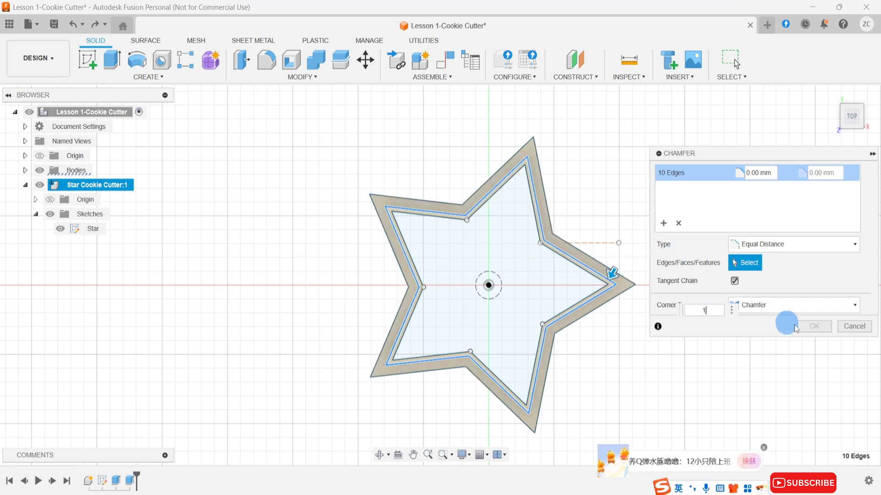
{"action": "left_click", "coordinate": [812, 326]}
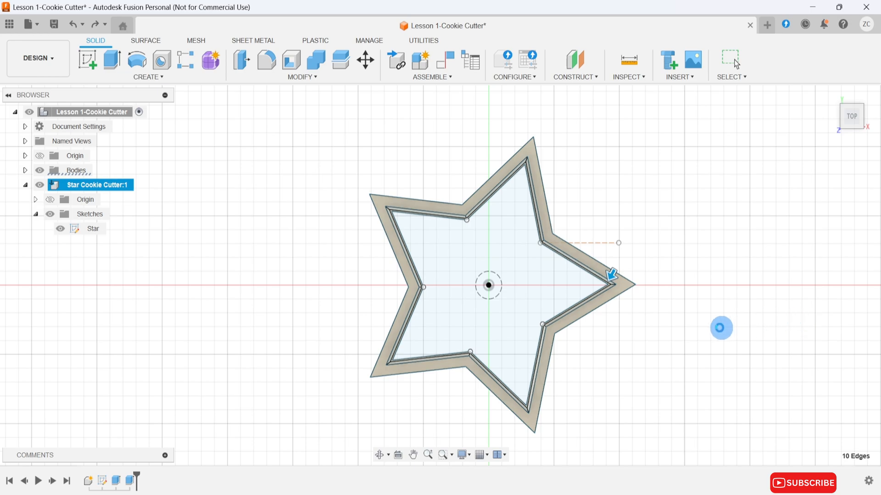